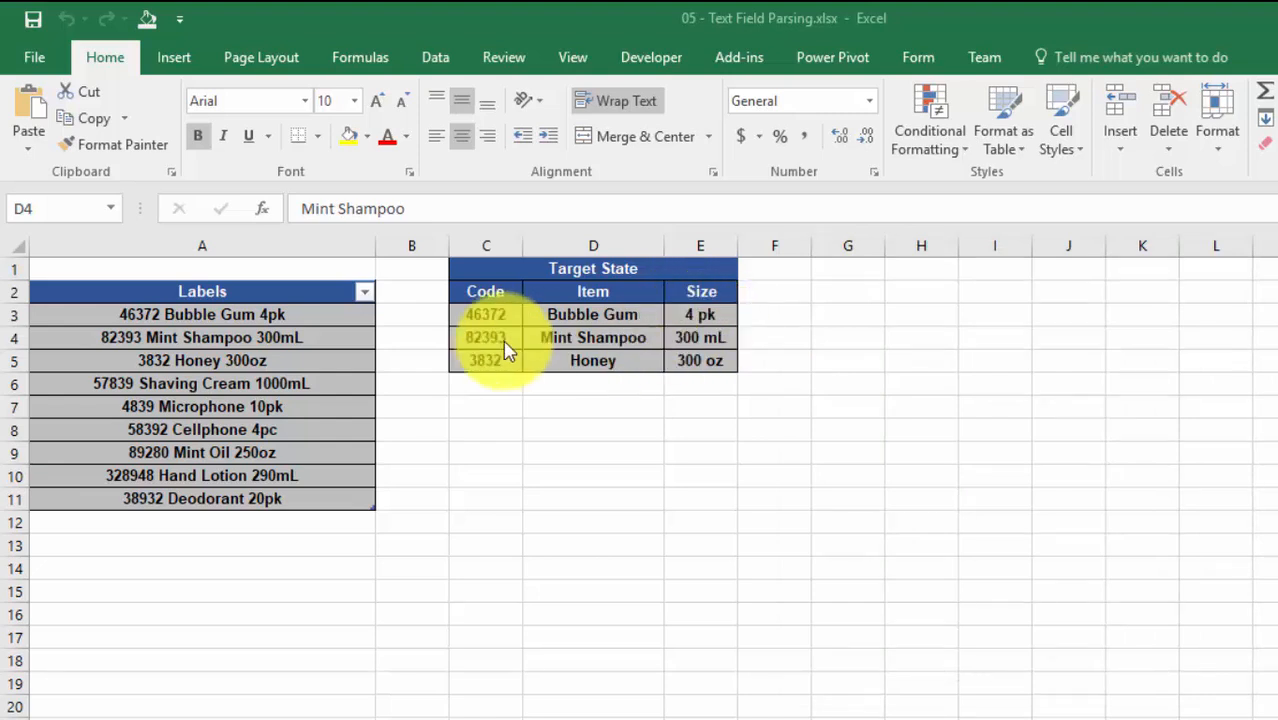
left_click(296, 315)
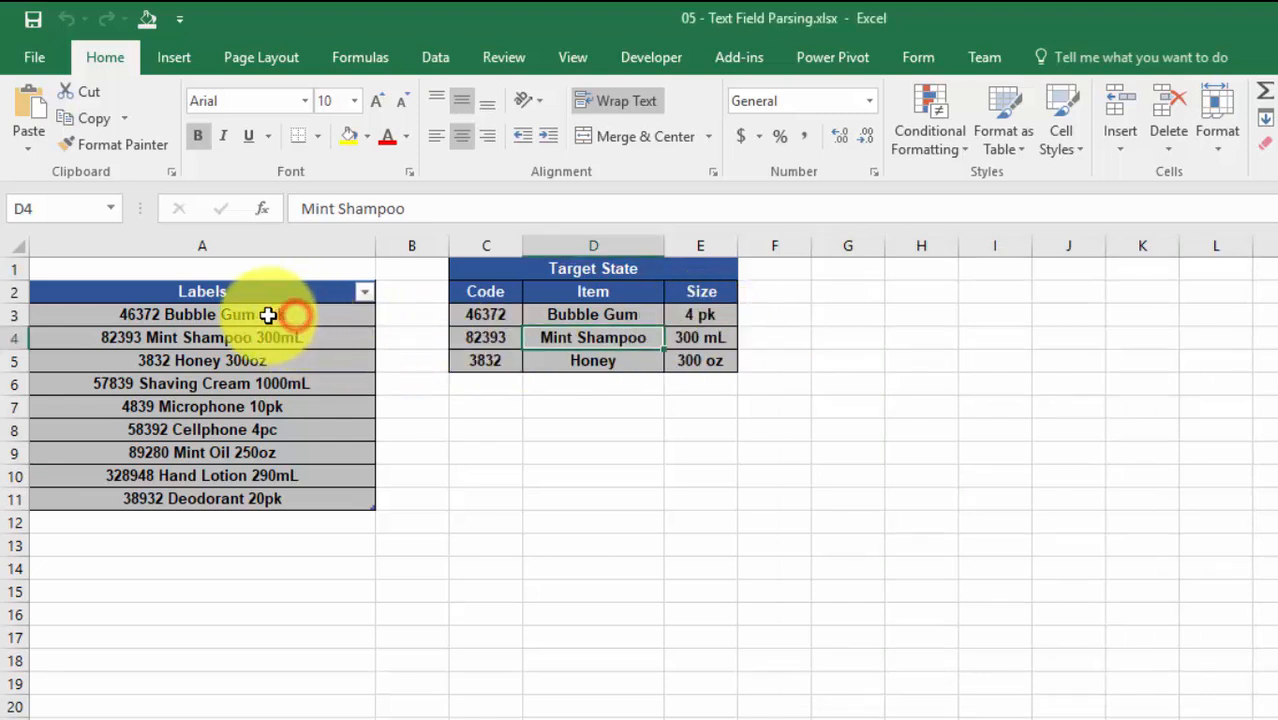
left_click(723, 321)
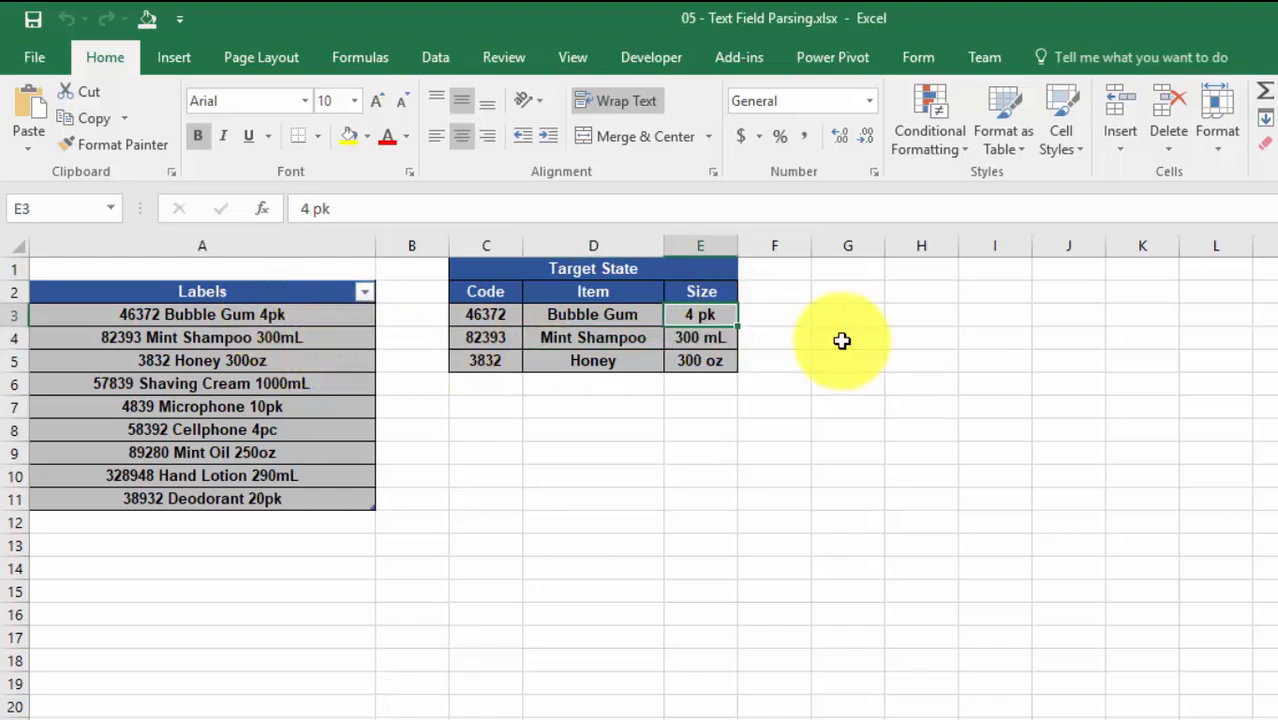
left_click(714, 338)
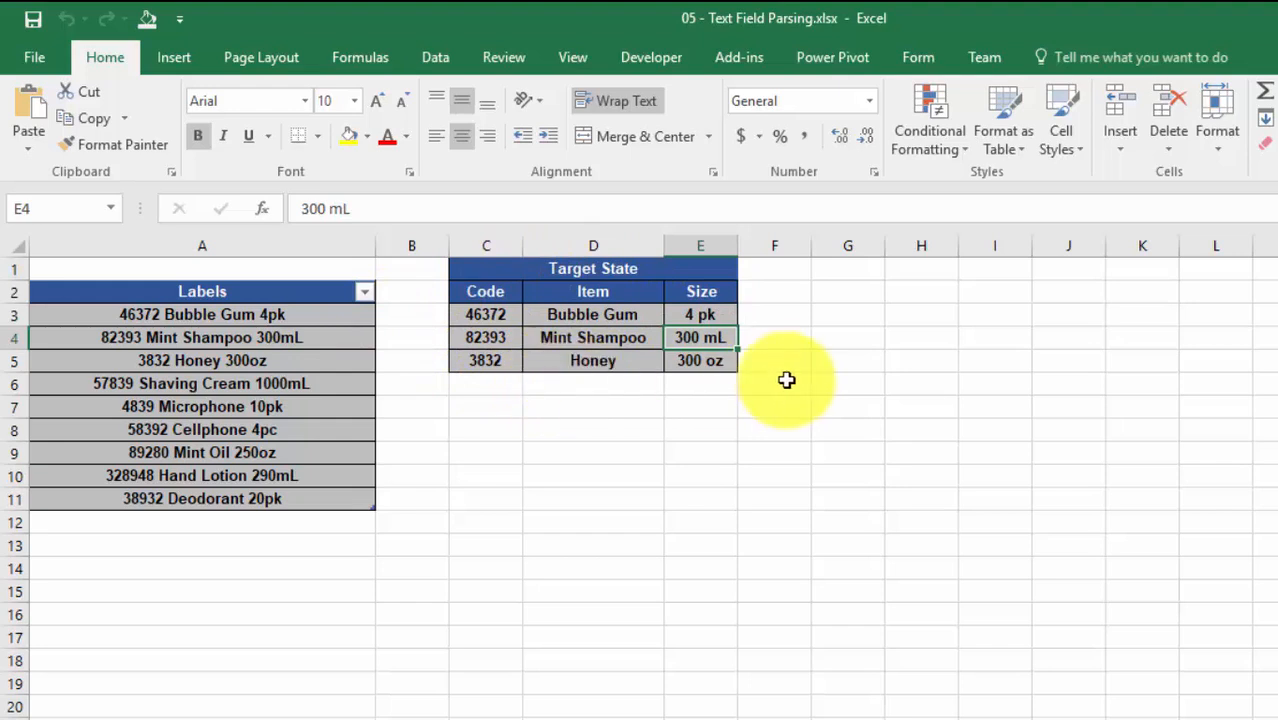
left_click(735, 315)
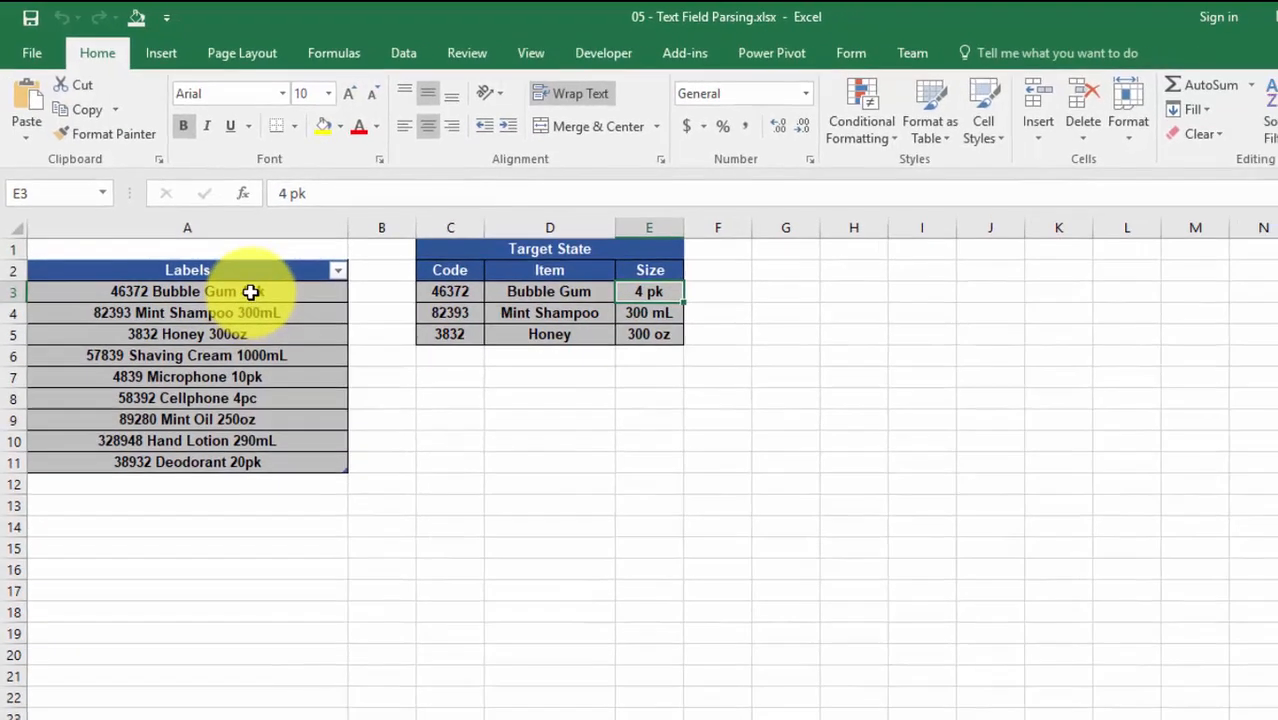
Load the Labels table into the Query Editor as a new query from table.
left_click(266, 314)
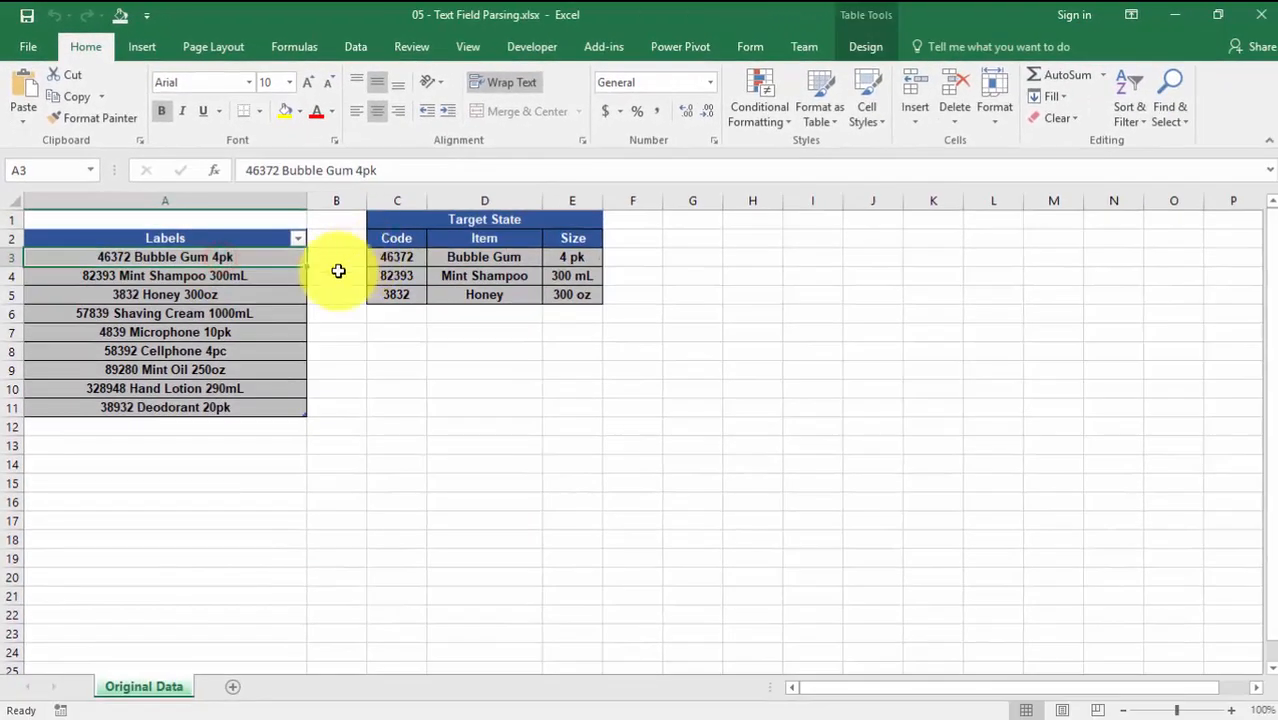
left_click(355, 47)
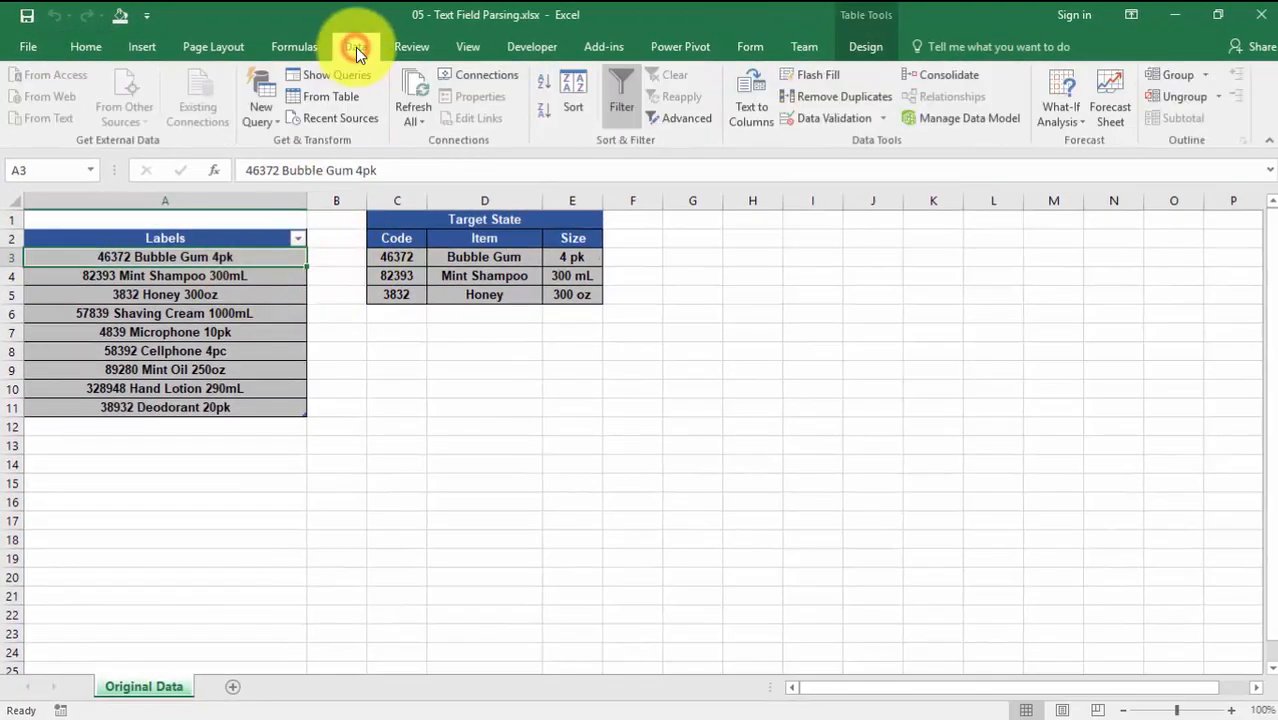
left_click(339, 98)
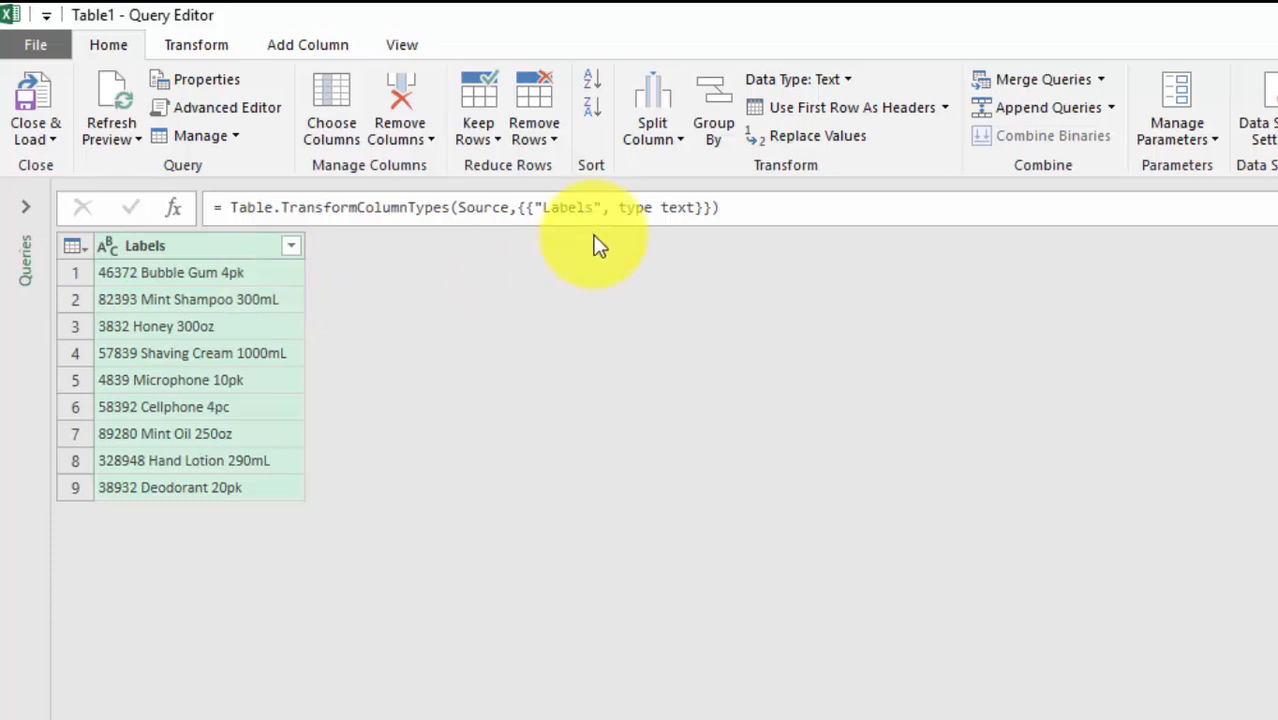
Split the Labels column by the space delimiter, at the left-most delimiter only.
left_click(667, 145)
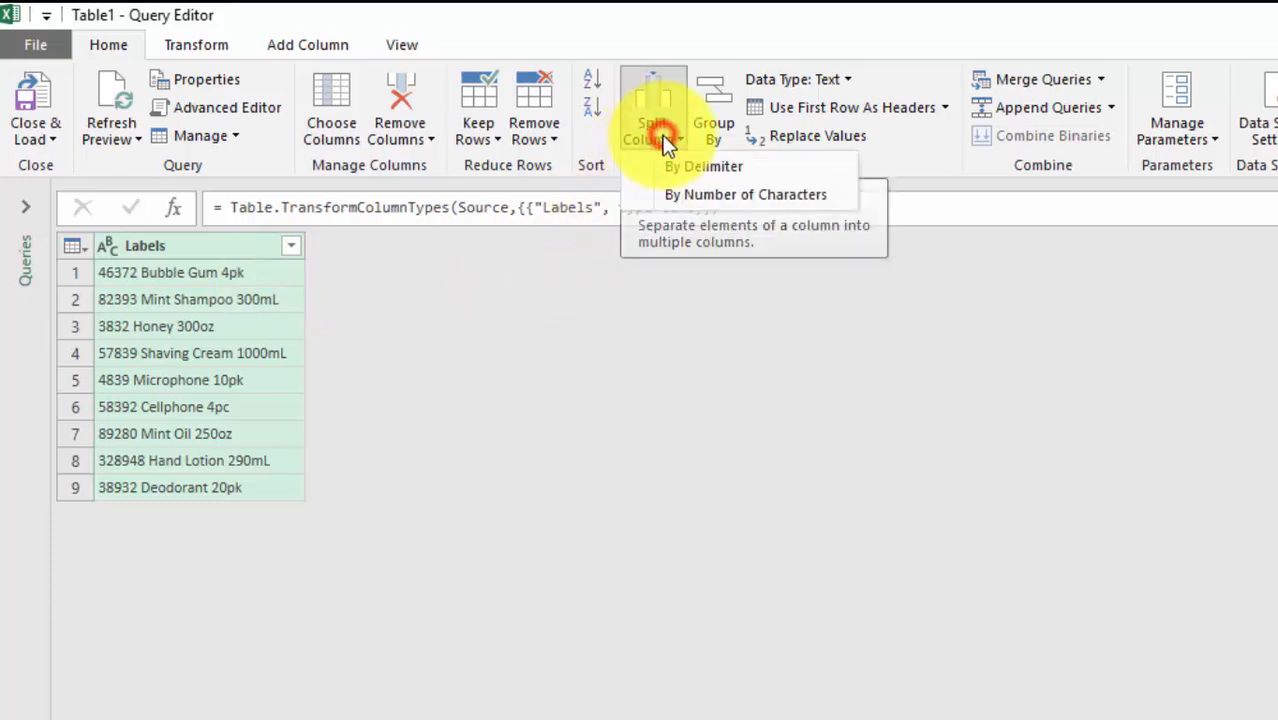
left_click(741, 166)
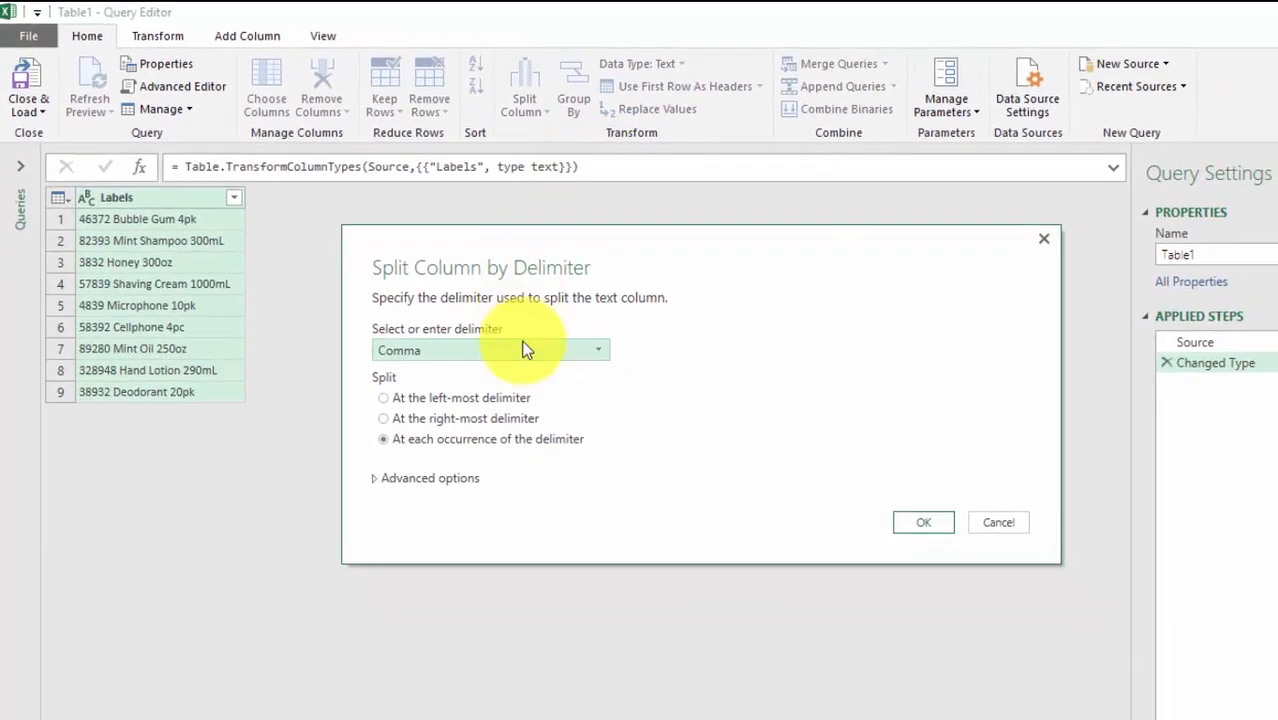
left_click(621, 416)
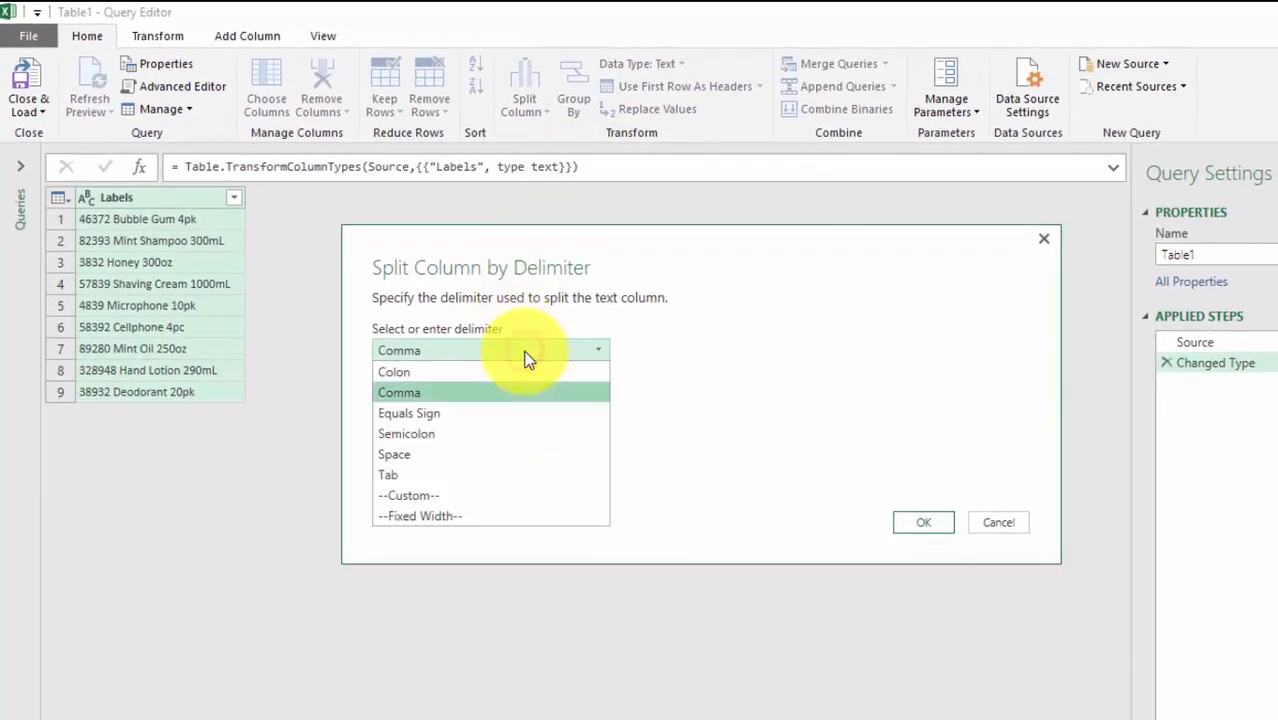
left_click(421, 447)
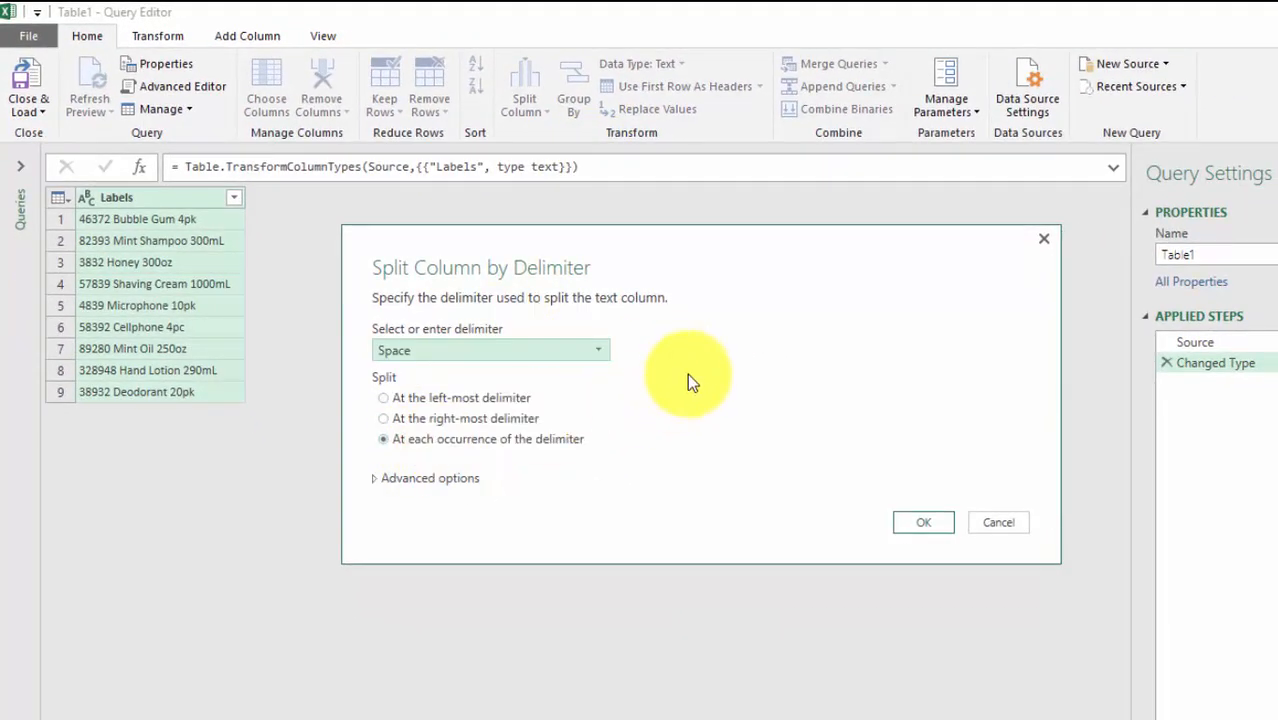
left_click(471, 401)
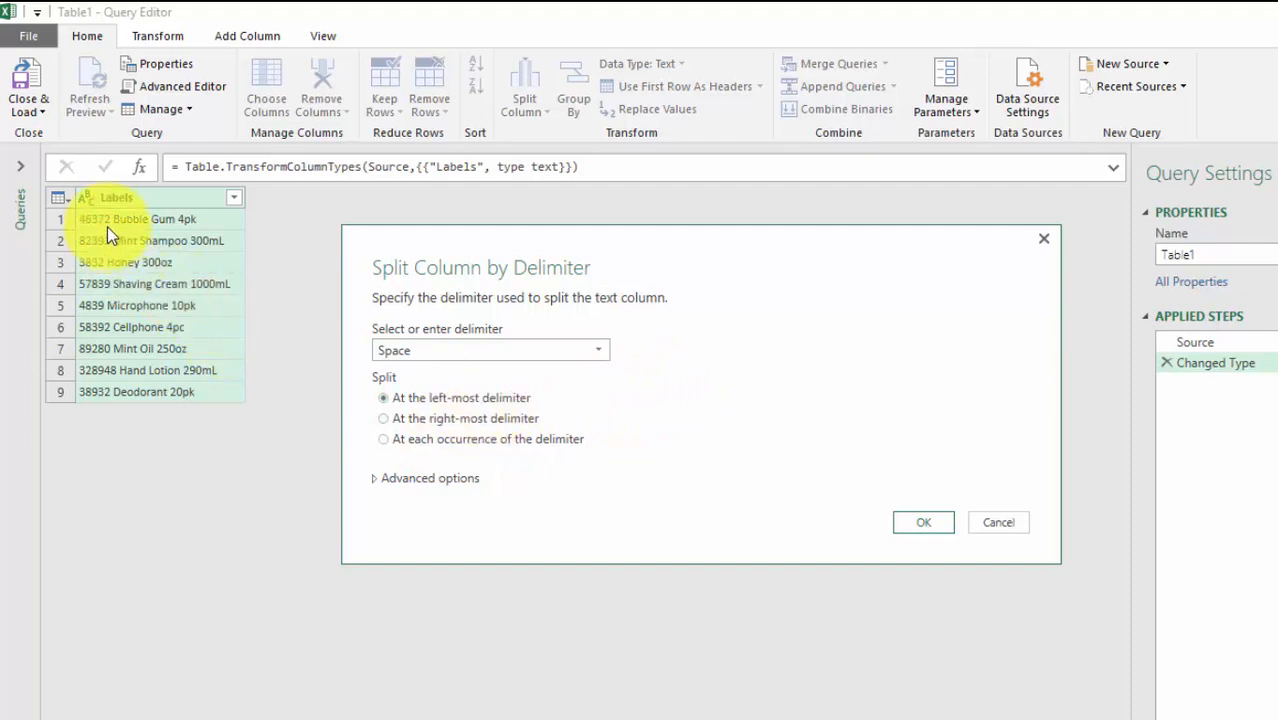
left_click(925, 523)
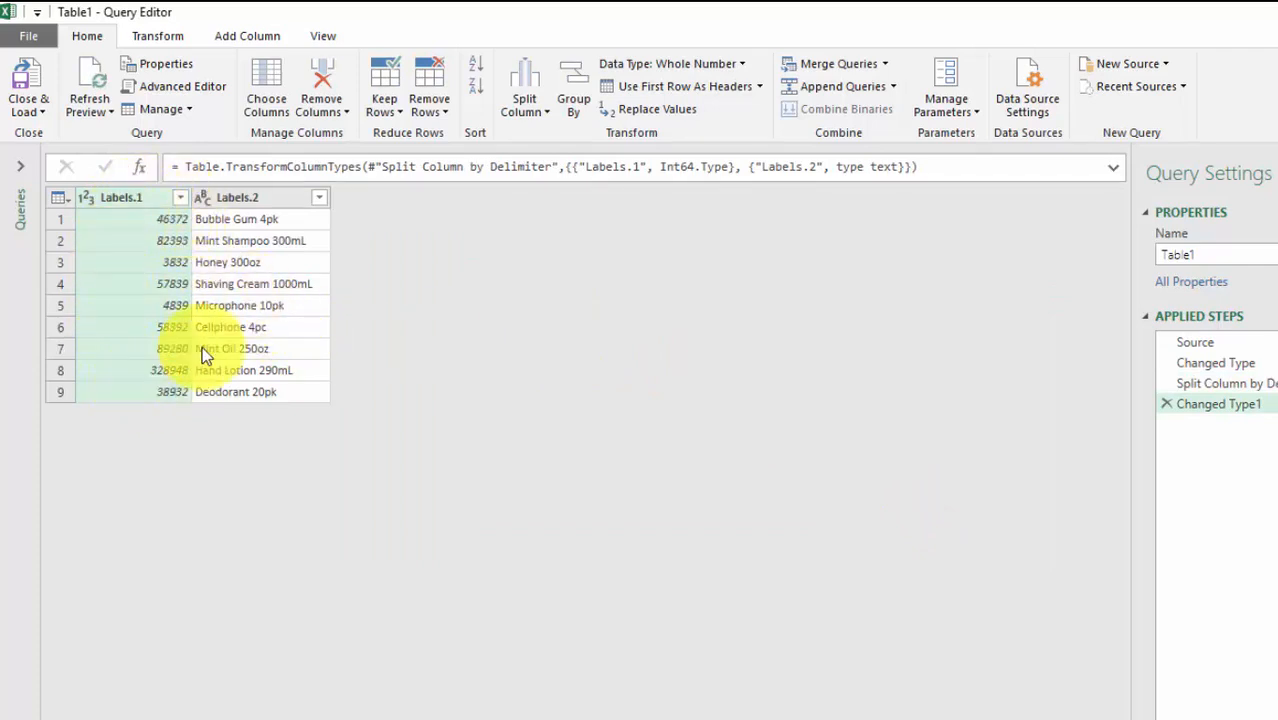
Split the Labels.2 column by the space delimiter, at the right-most delimiter only.
left_click(271, 197)
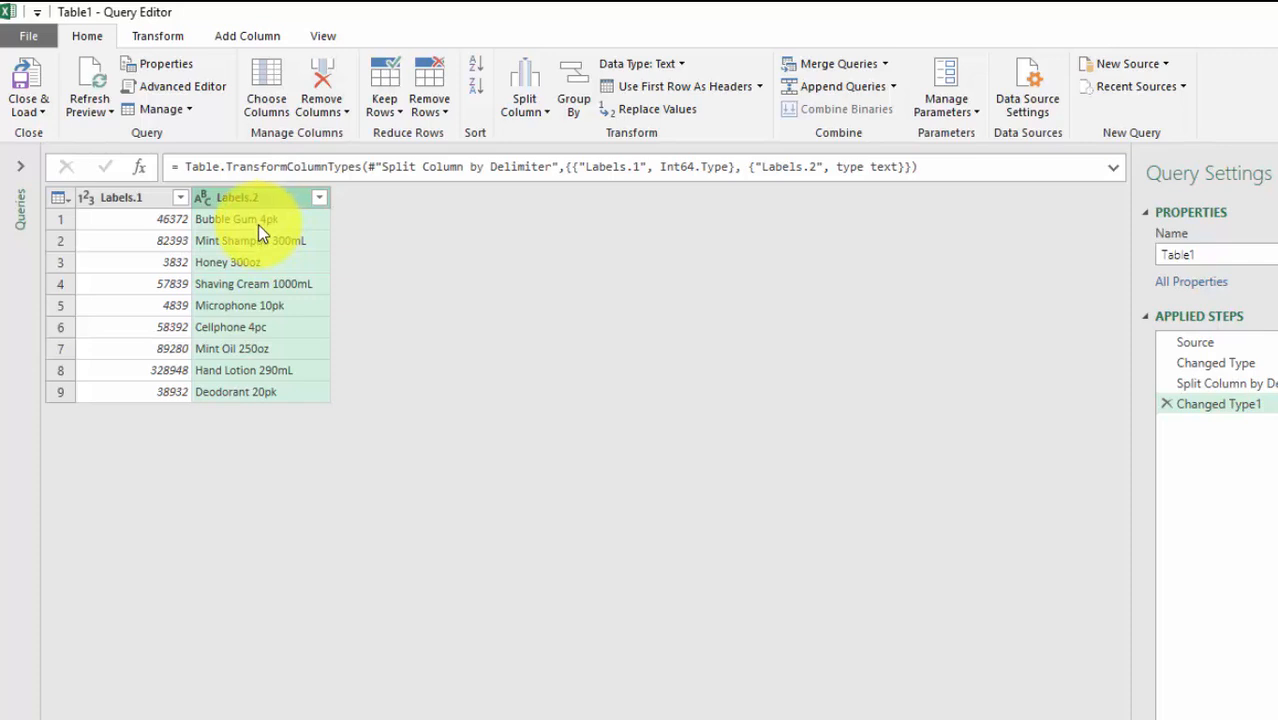
left_click(536, 92)
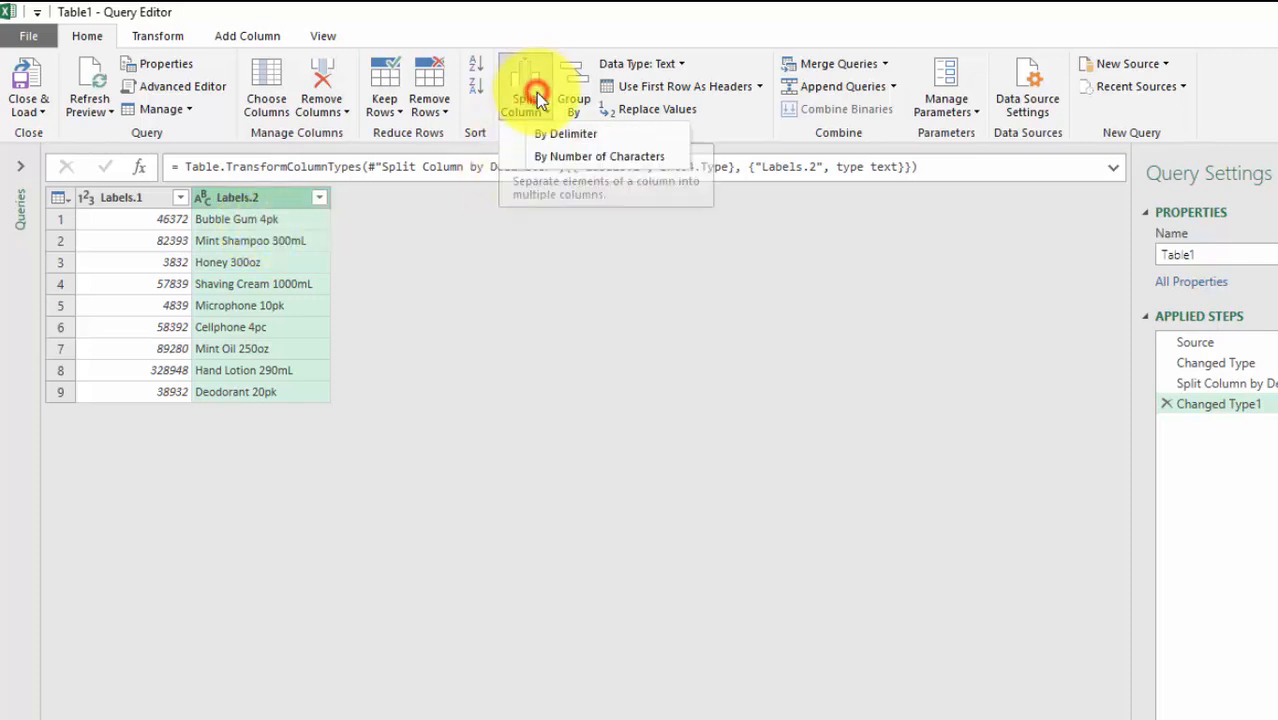
left_click(572, 134)
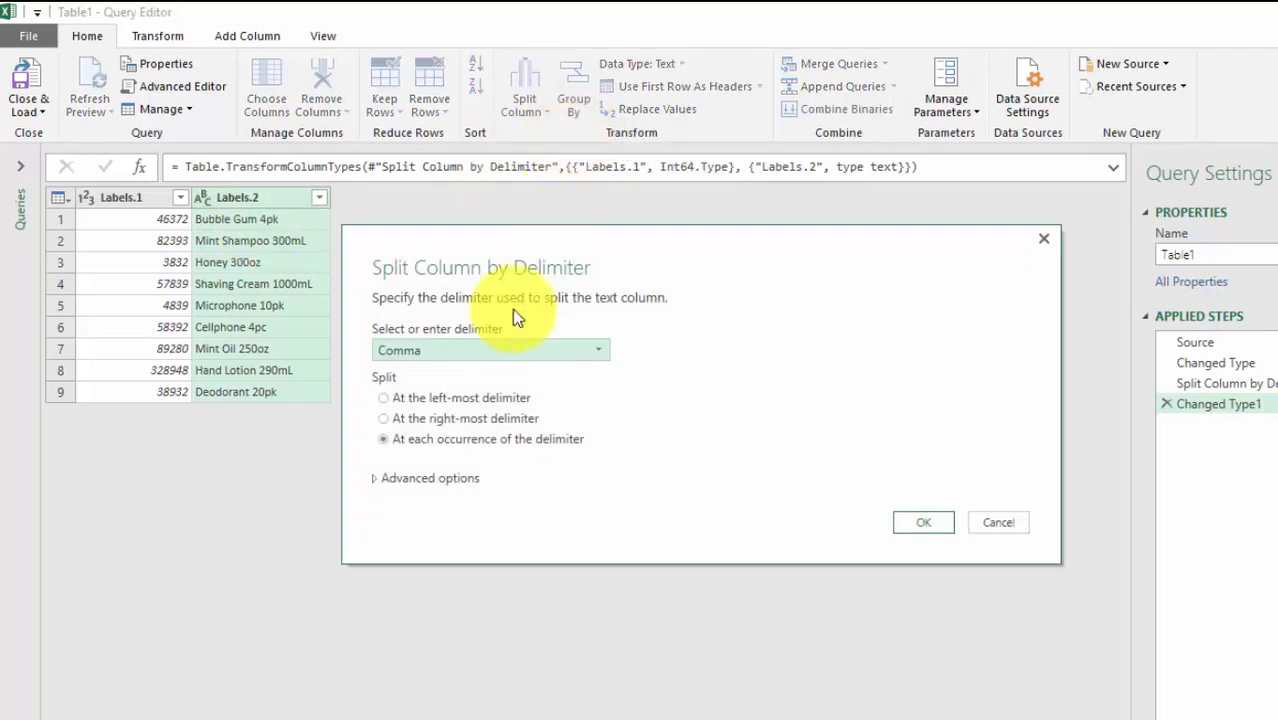
left_click(479, 347)
left_click(400, 454)
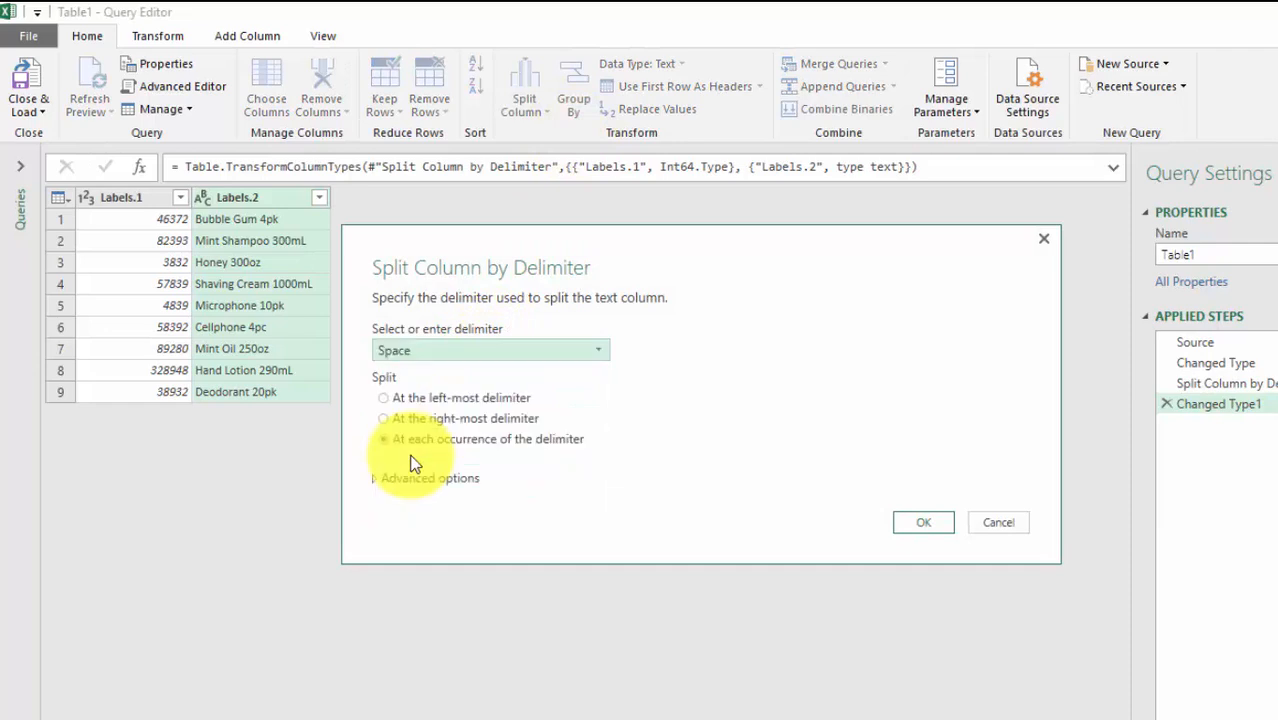
left_click(446, 420)
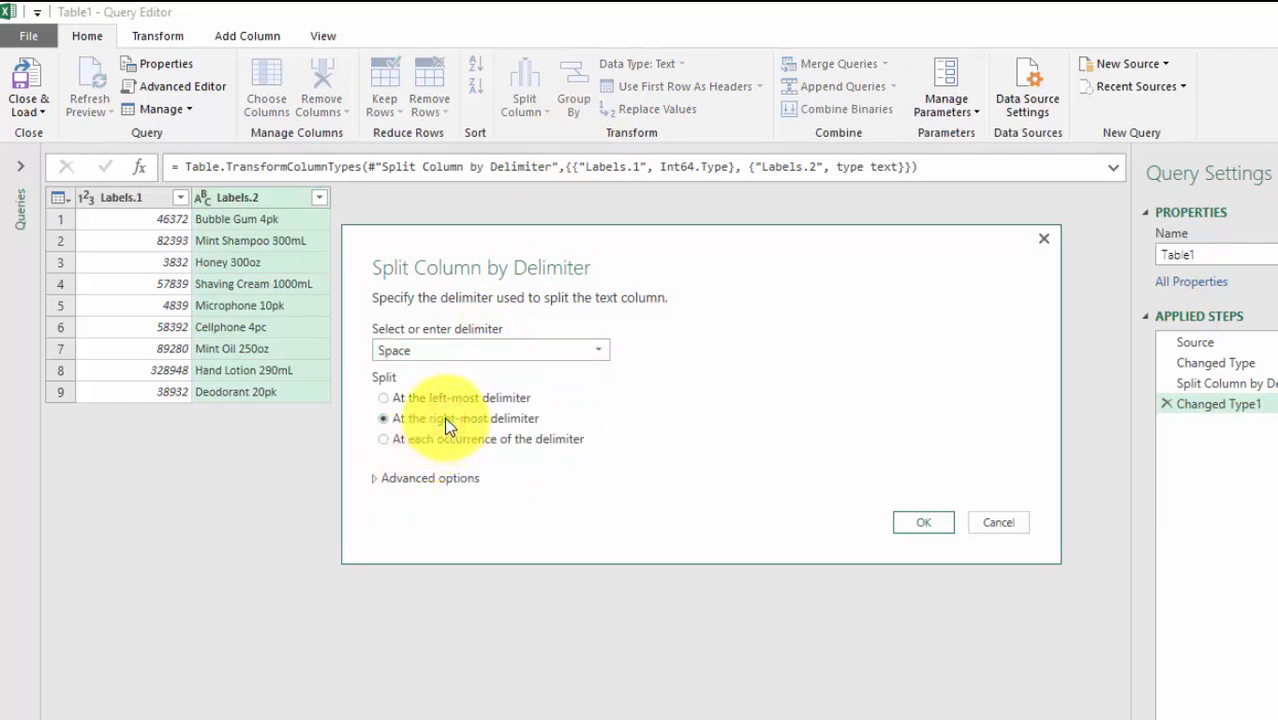
left_click_drag(517, 252, 569, 252)
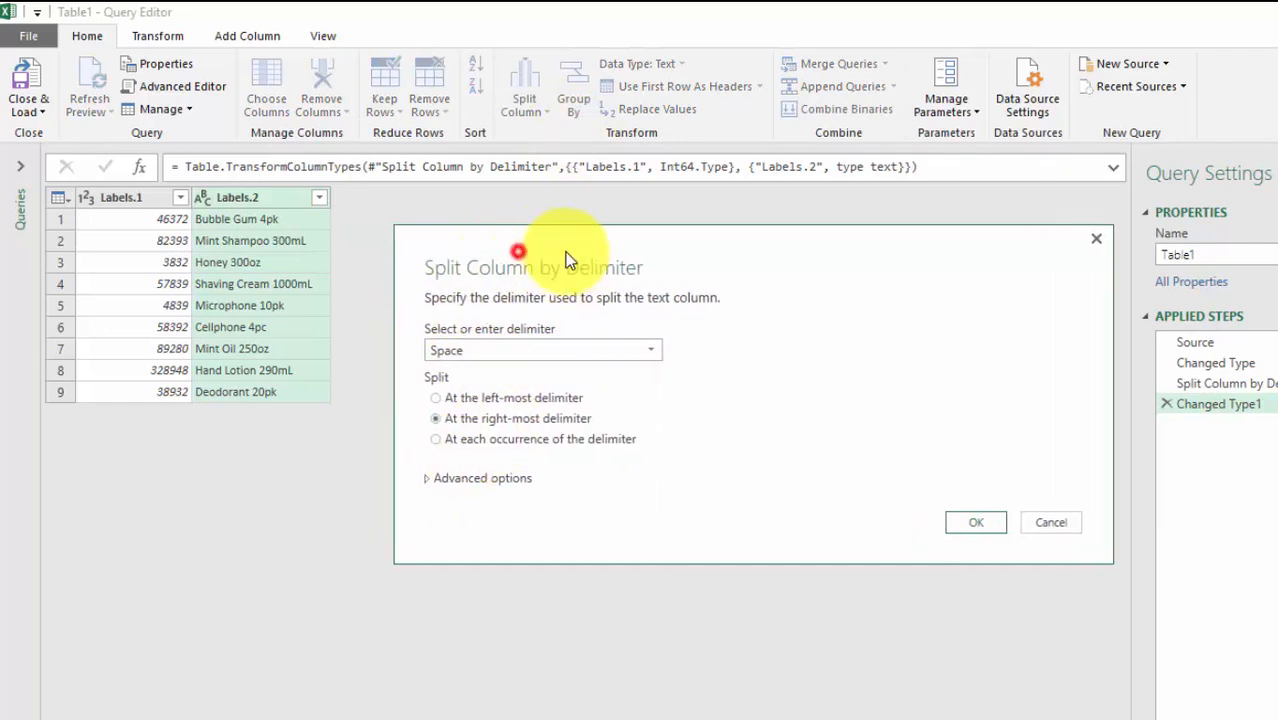
left_click(984, 523)
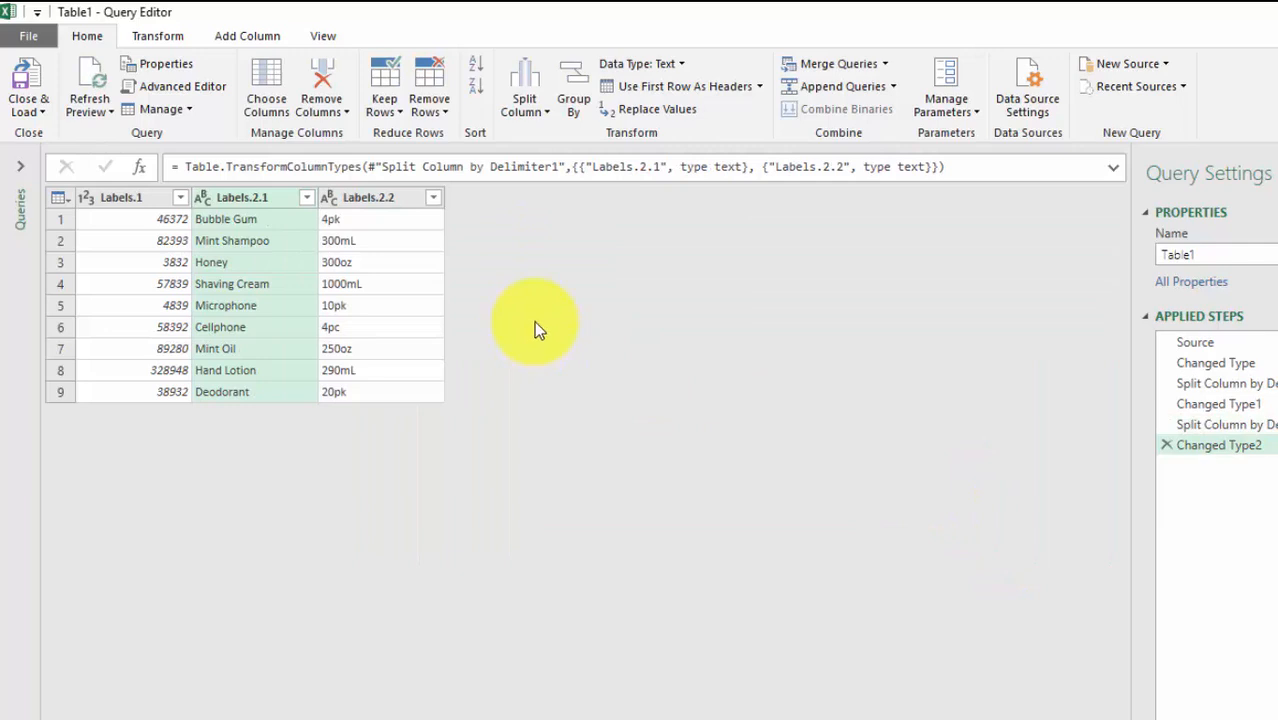
left_click(390, 198)
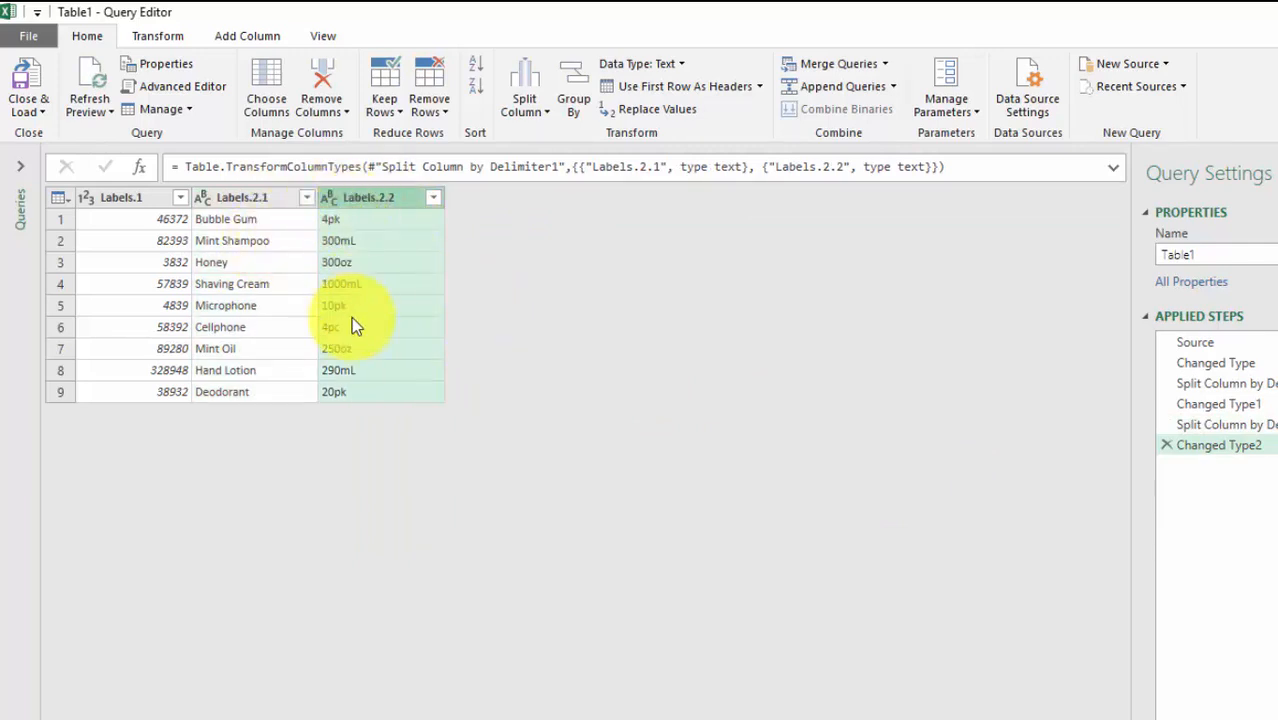
left_click(125, 199)
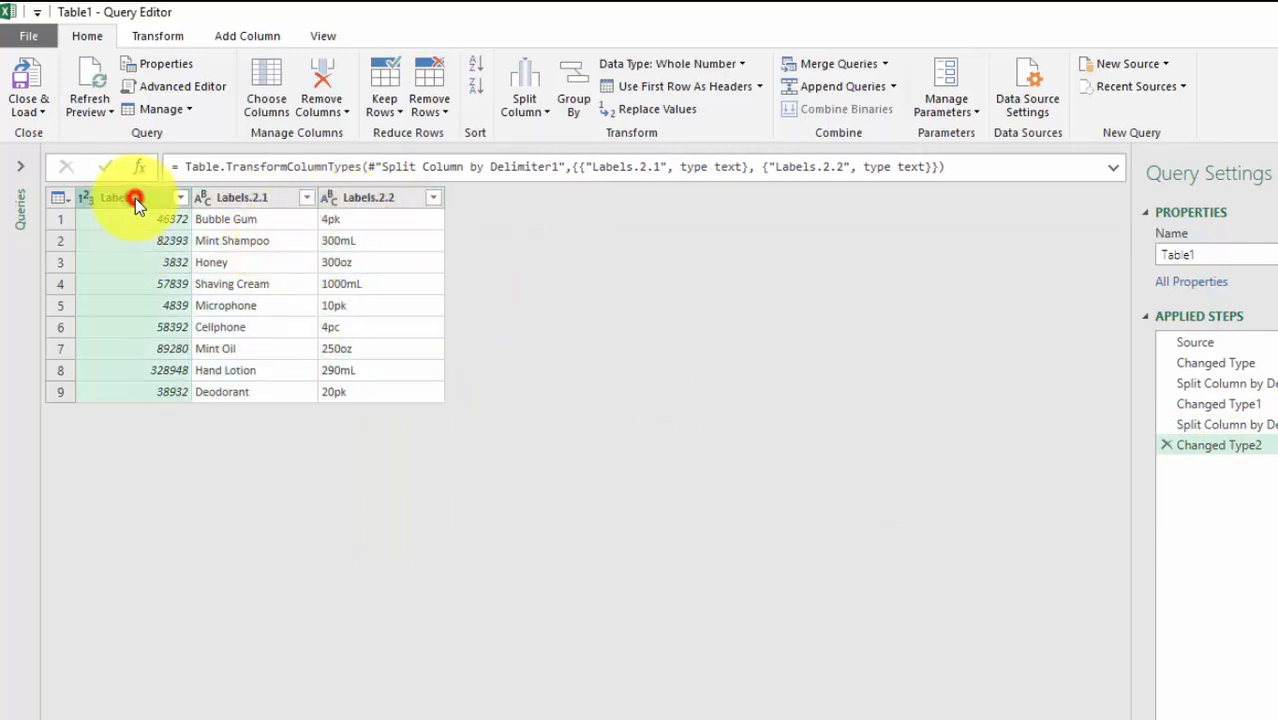
left_click(255, 199)
Split the Labels.2.2 column by number of characters, using 2 characters once, as far right as possible.
left_click(380, 200)
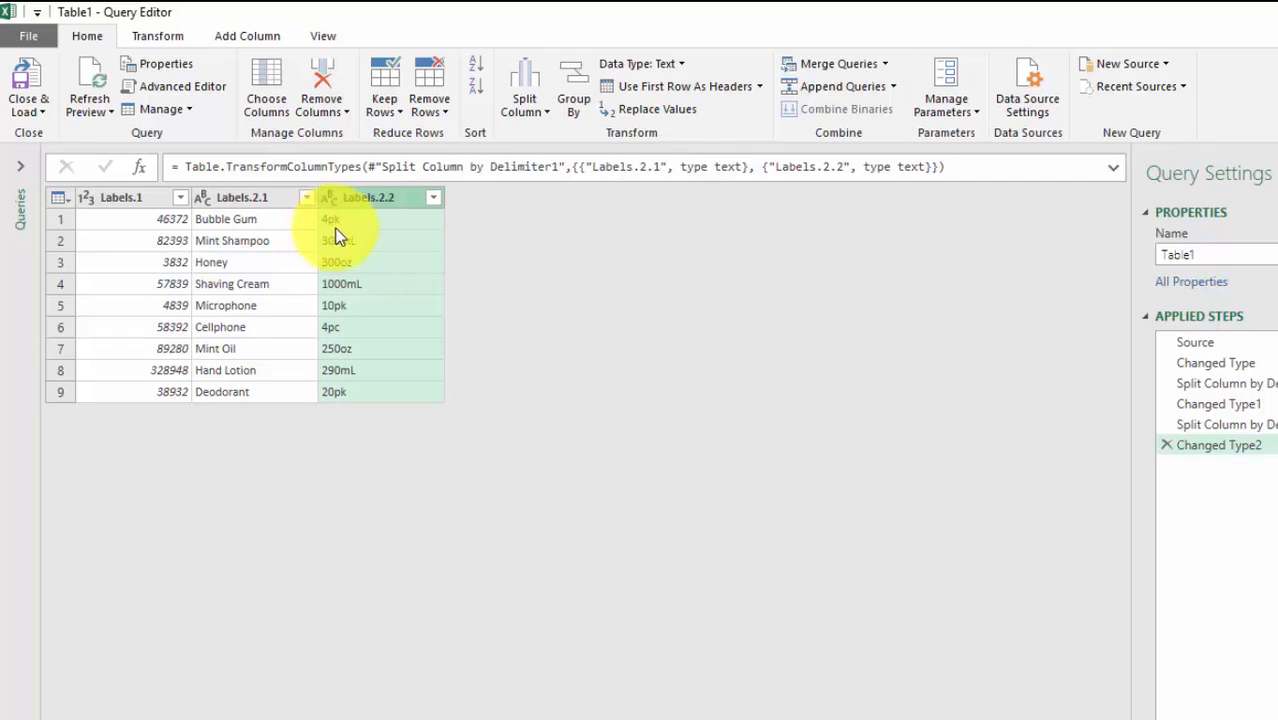
left_click(536, 112)
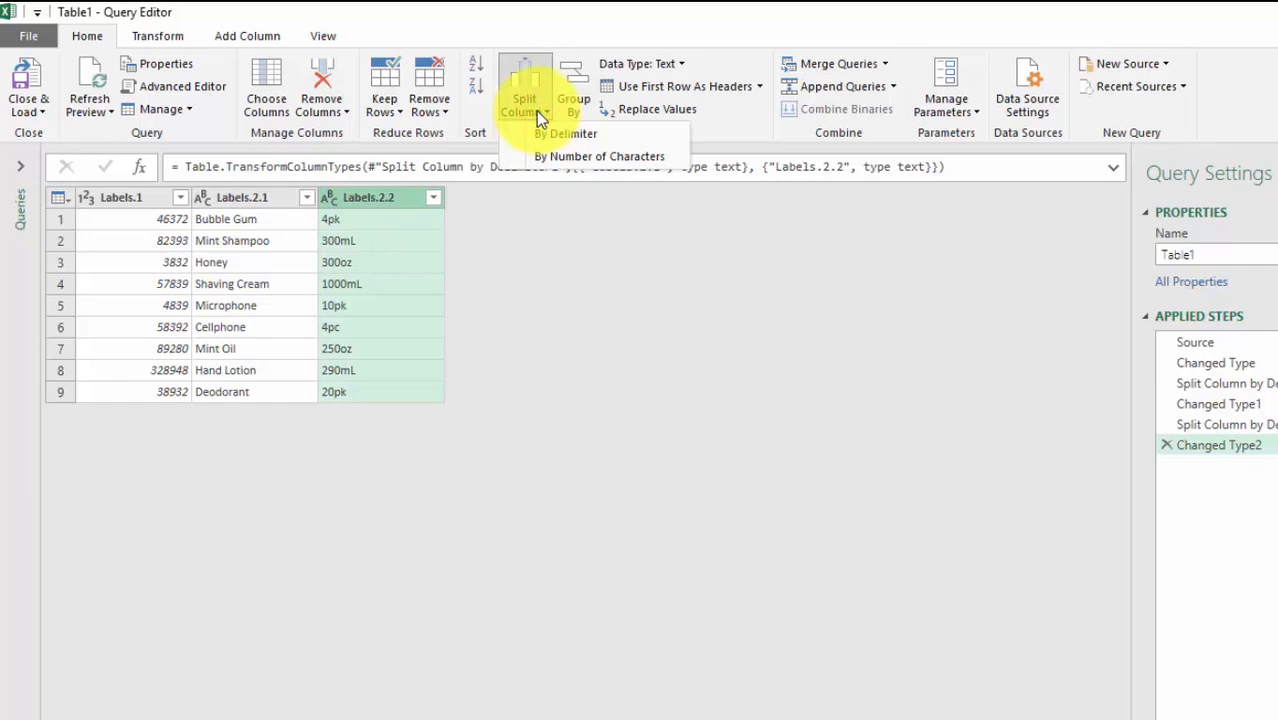
left_click(598, 160)
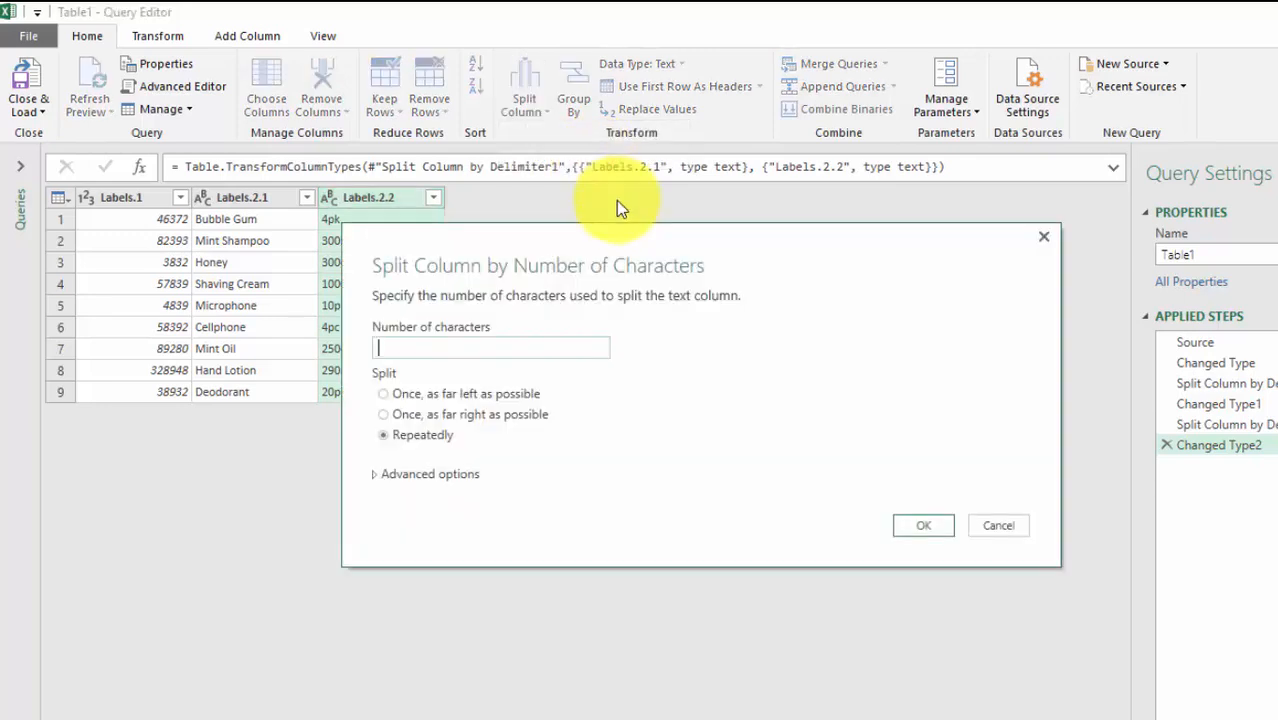
left_click_drag(641, 245, 727, 285)
left_click(552, 391)
type("2")
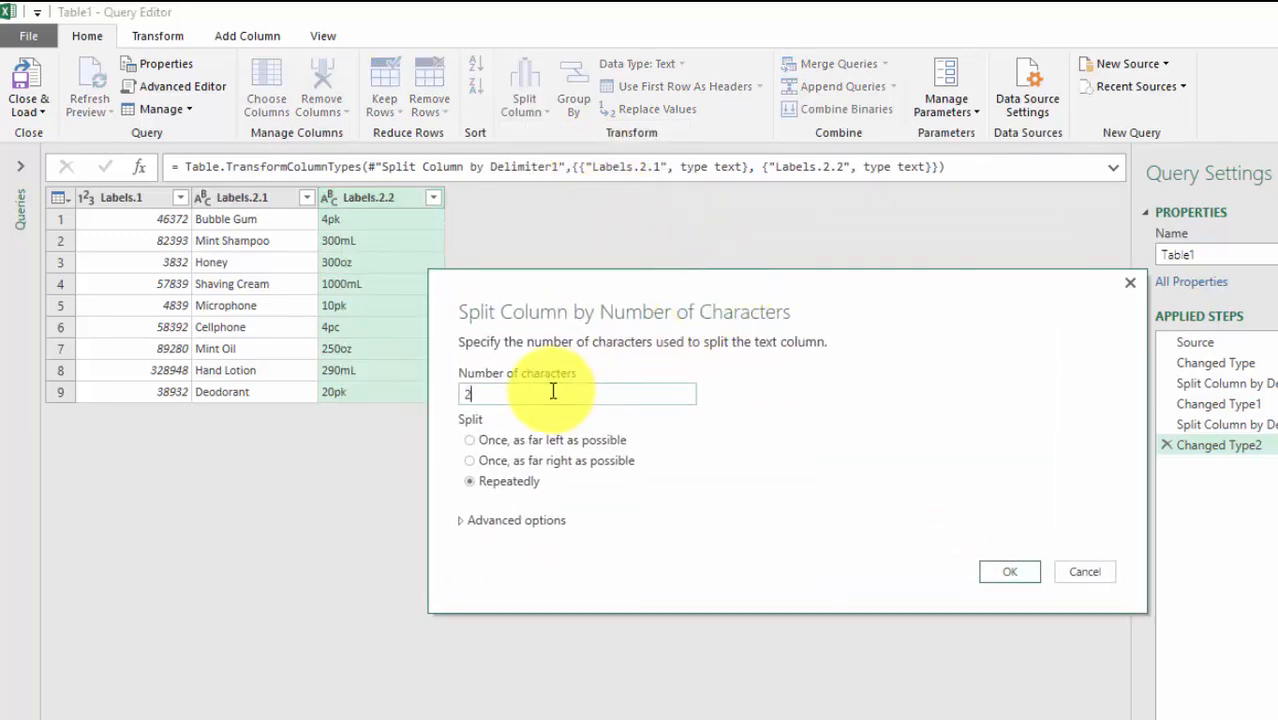
left_click(564, 462)
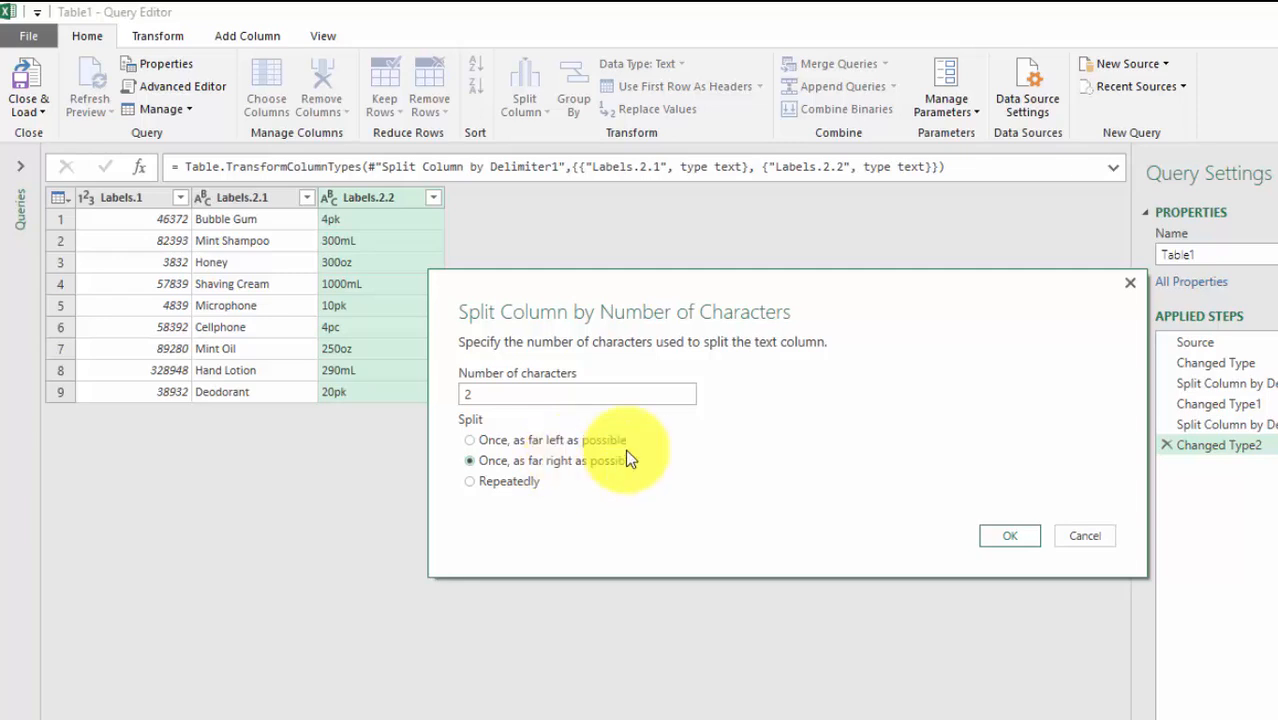
left_click(1022, 536)
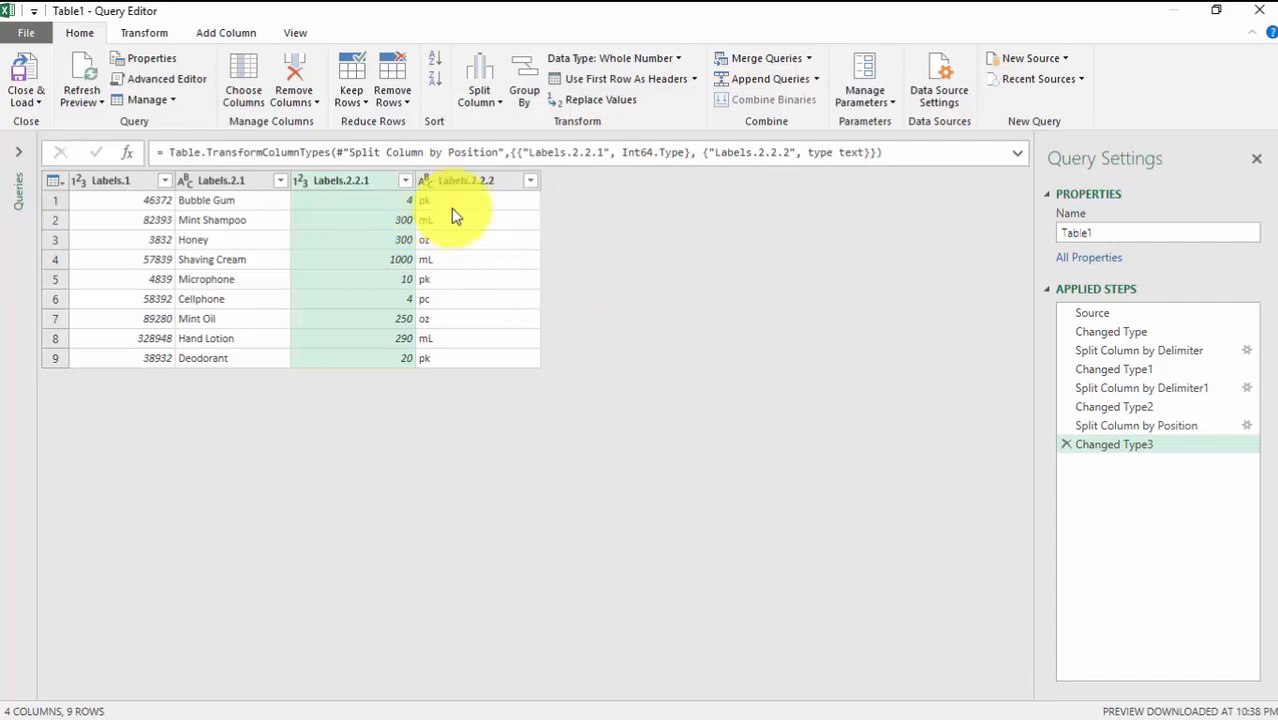
Start a new custom column and name it Size.
left_click(226, 33)
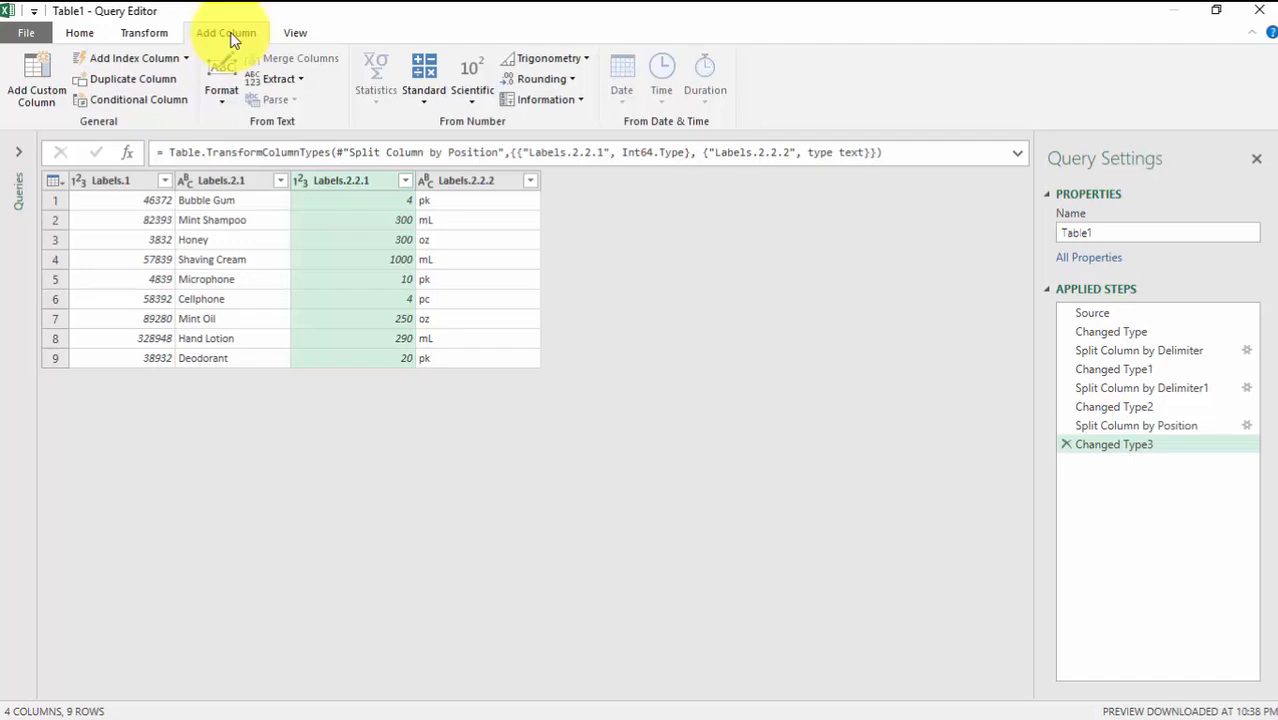
left_click(58, 102)
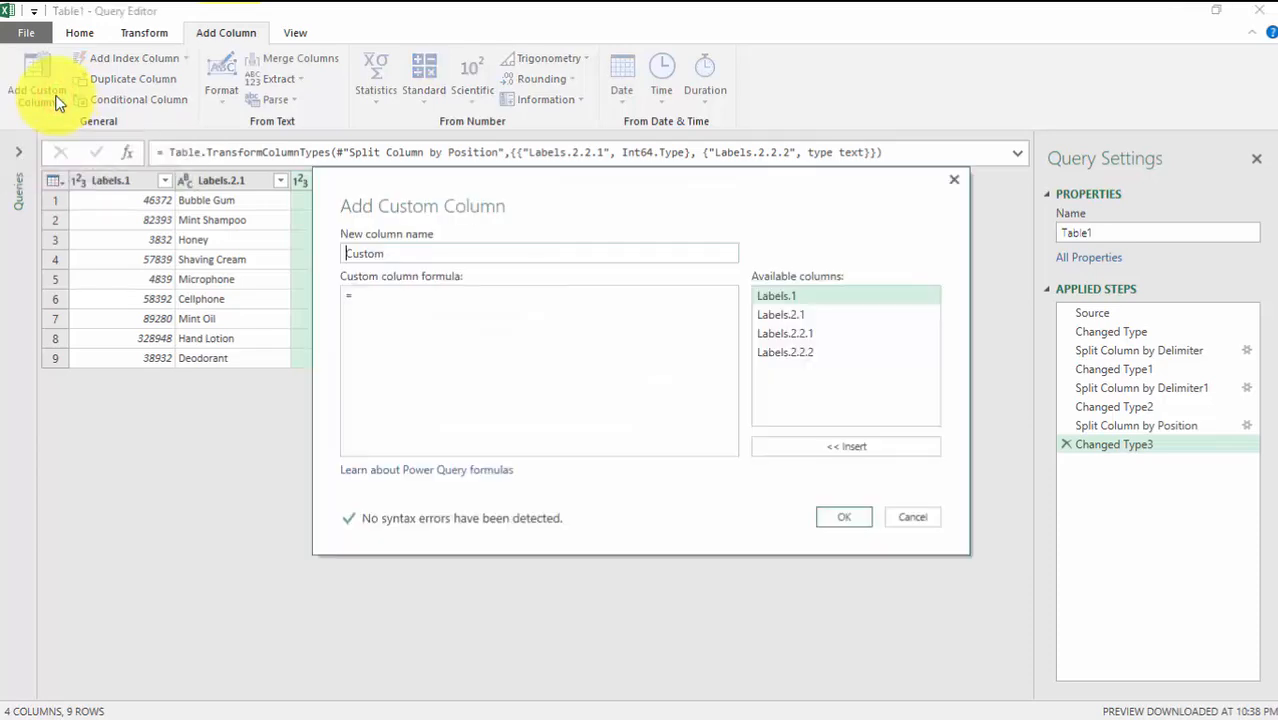
left_click_drag(612, 190, 562, 383)
left_click(363, 437)
double_click(368, 436)
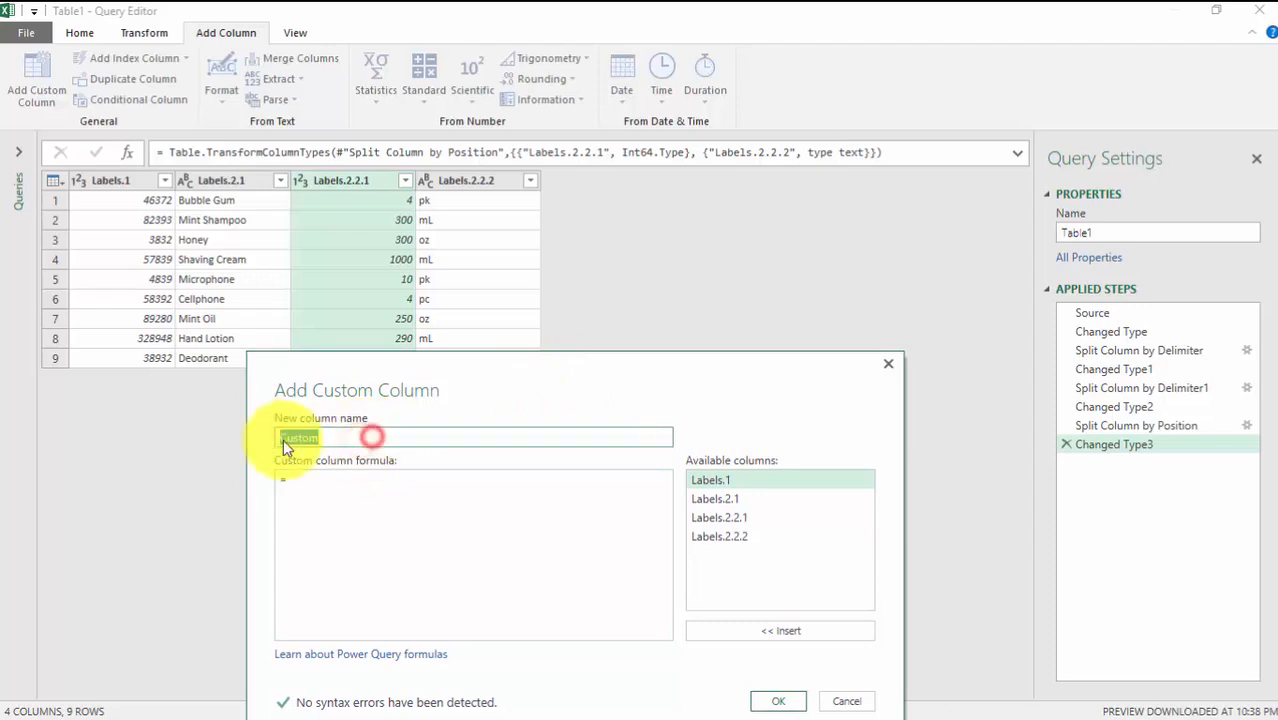
type("Size")
Create the Size column with the formula =[Labels.2.2.1]&" "&[Labels.2.2.2].
left_click(382, 492)
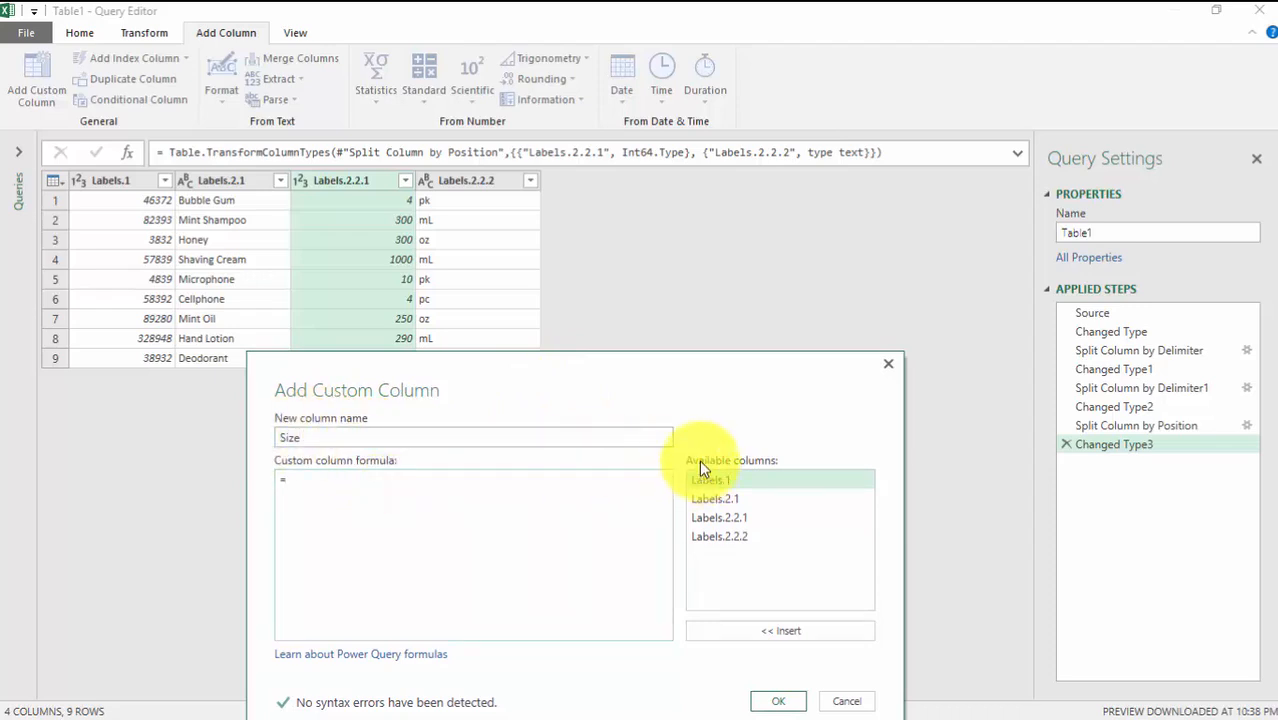
left_click_drag(622, 371, 593, 380)
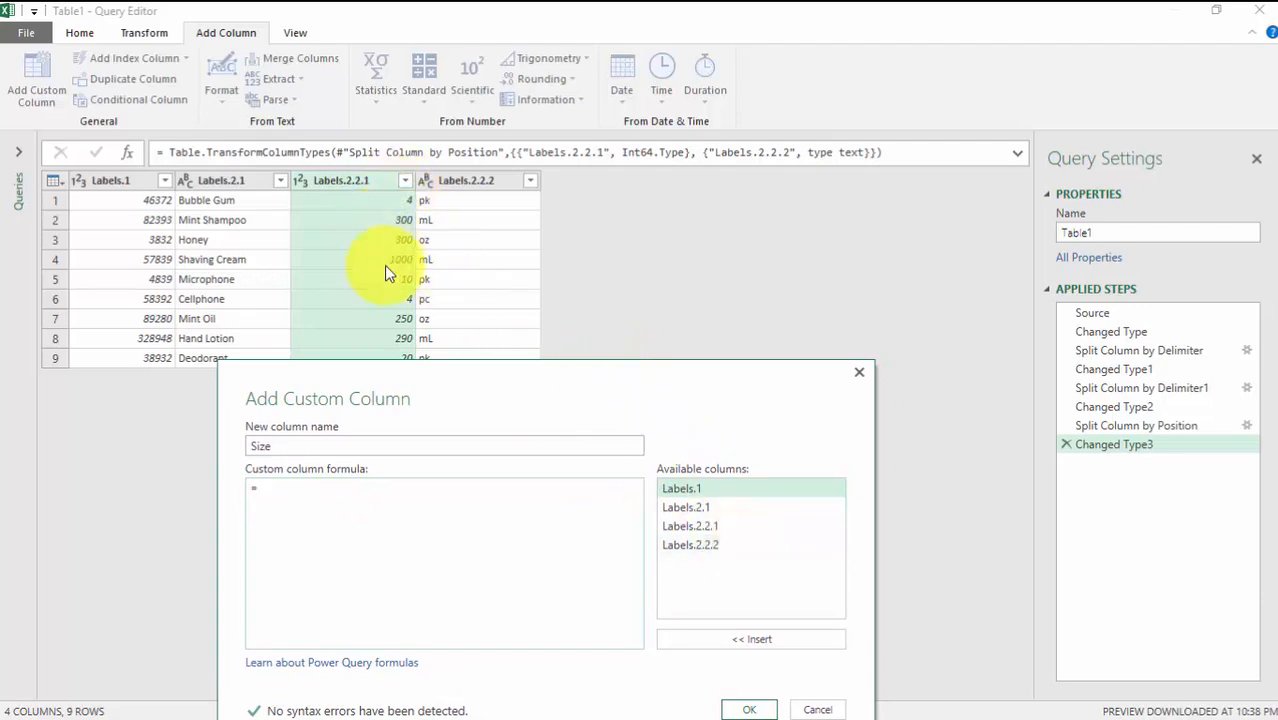
left_click(712, 526)
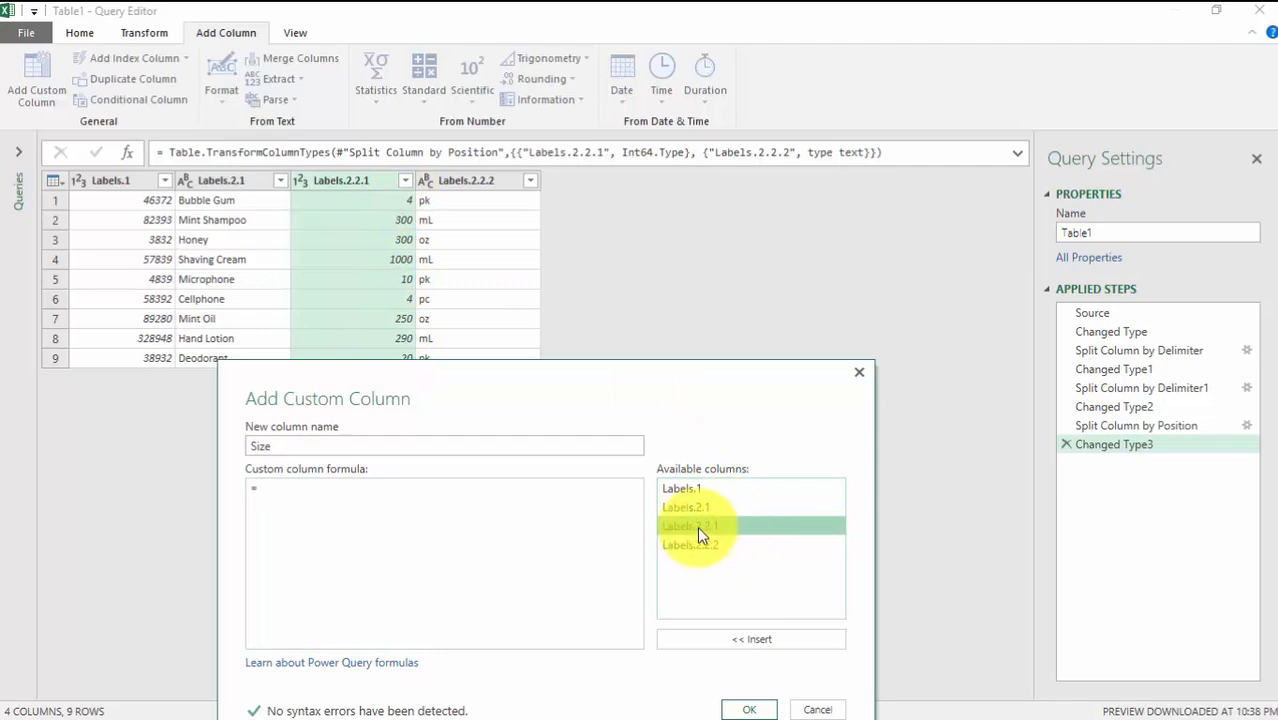
left_click(768, 643)
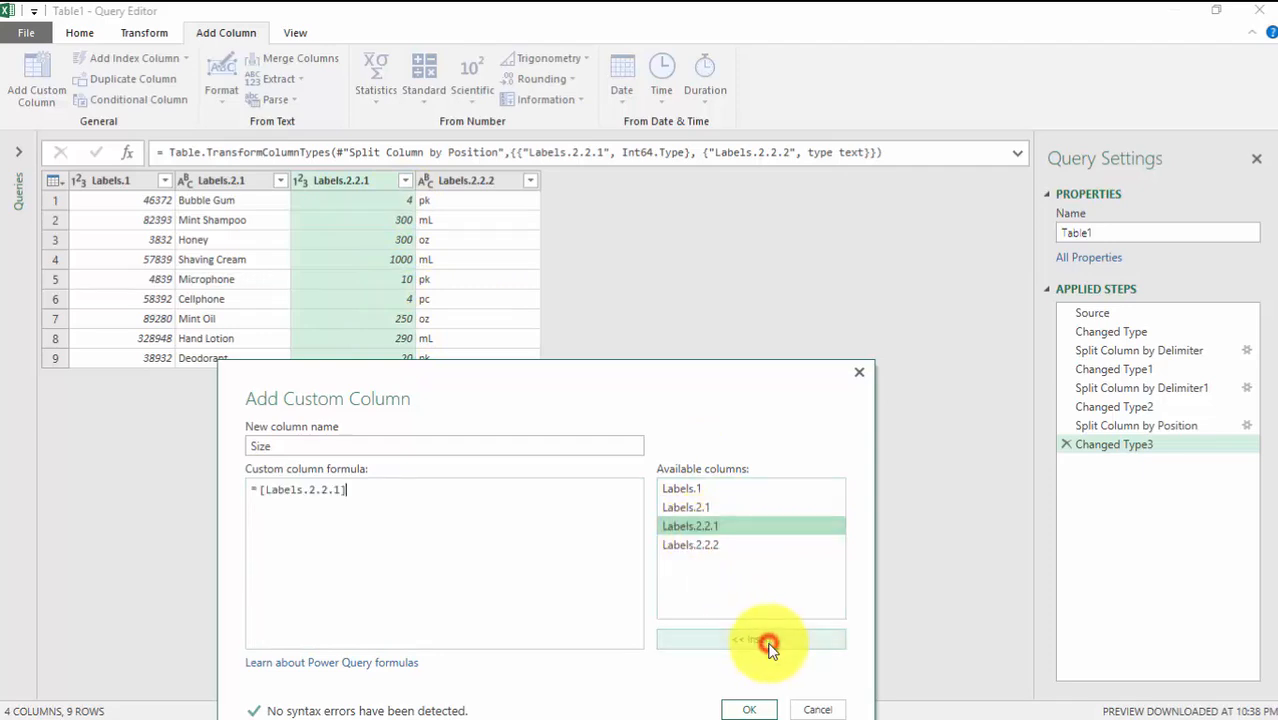
left_click(429, 484)
type("&")
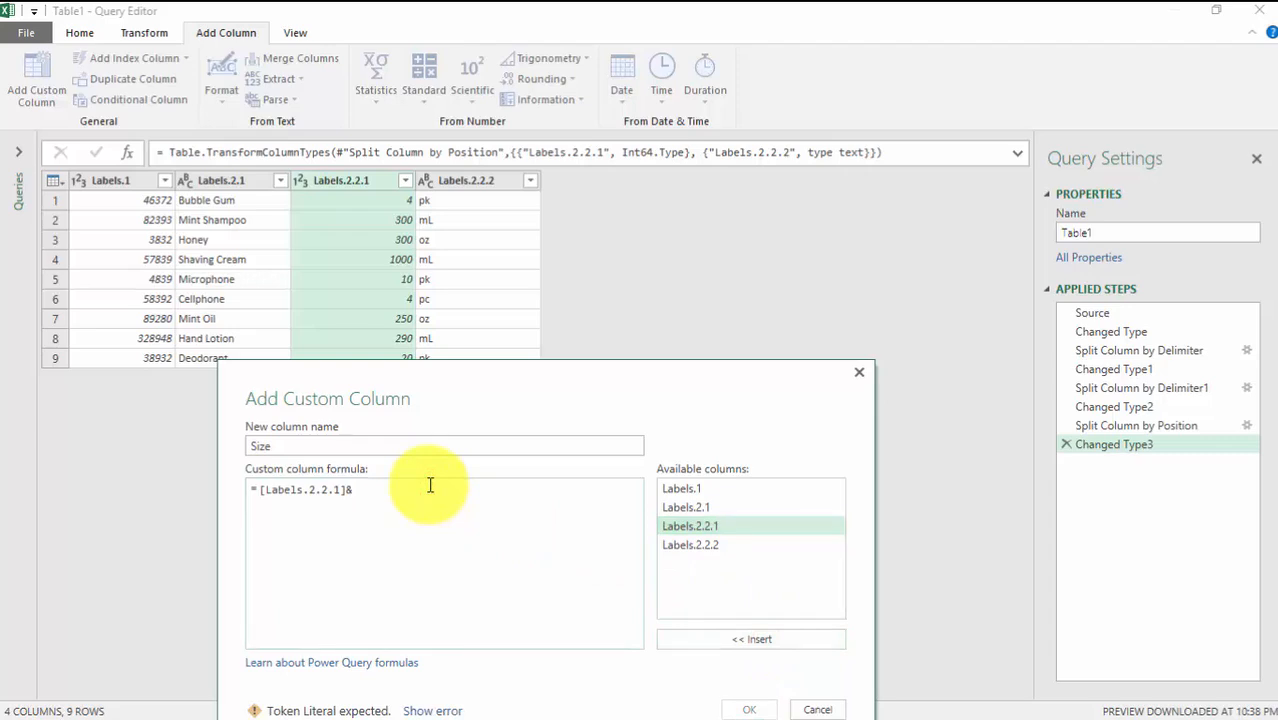
type("\" ")
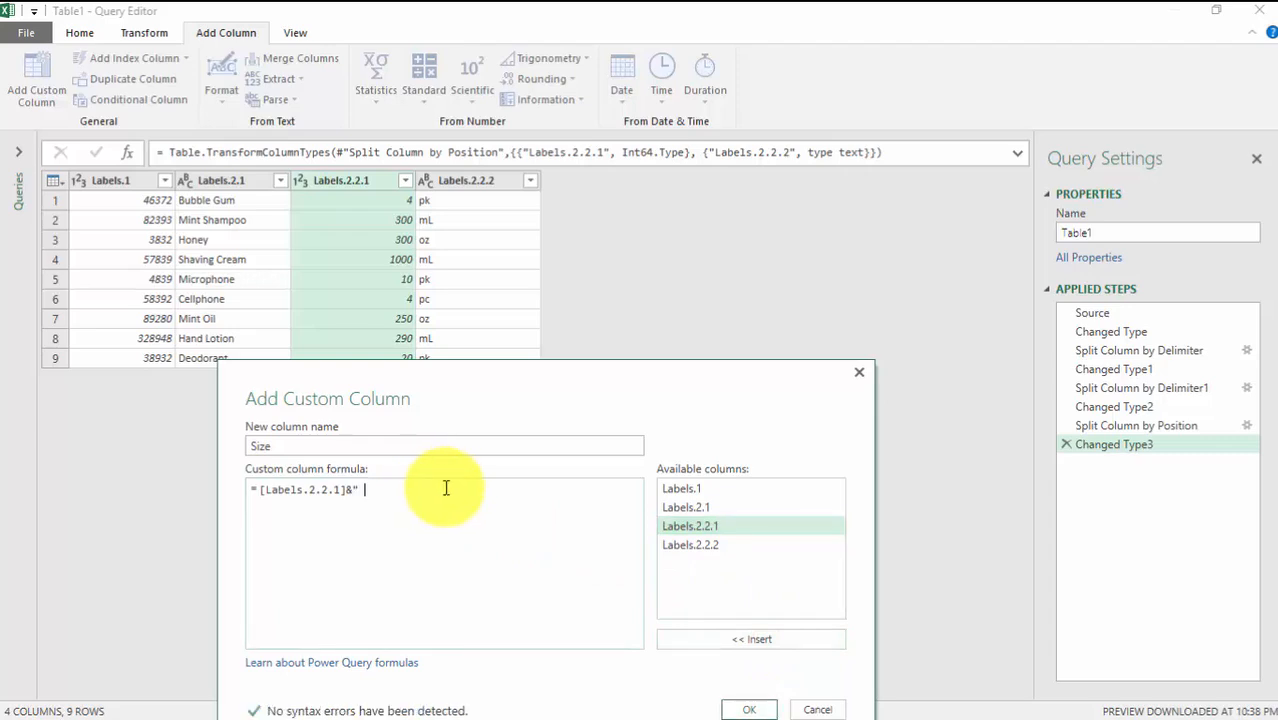
type("\"&")
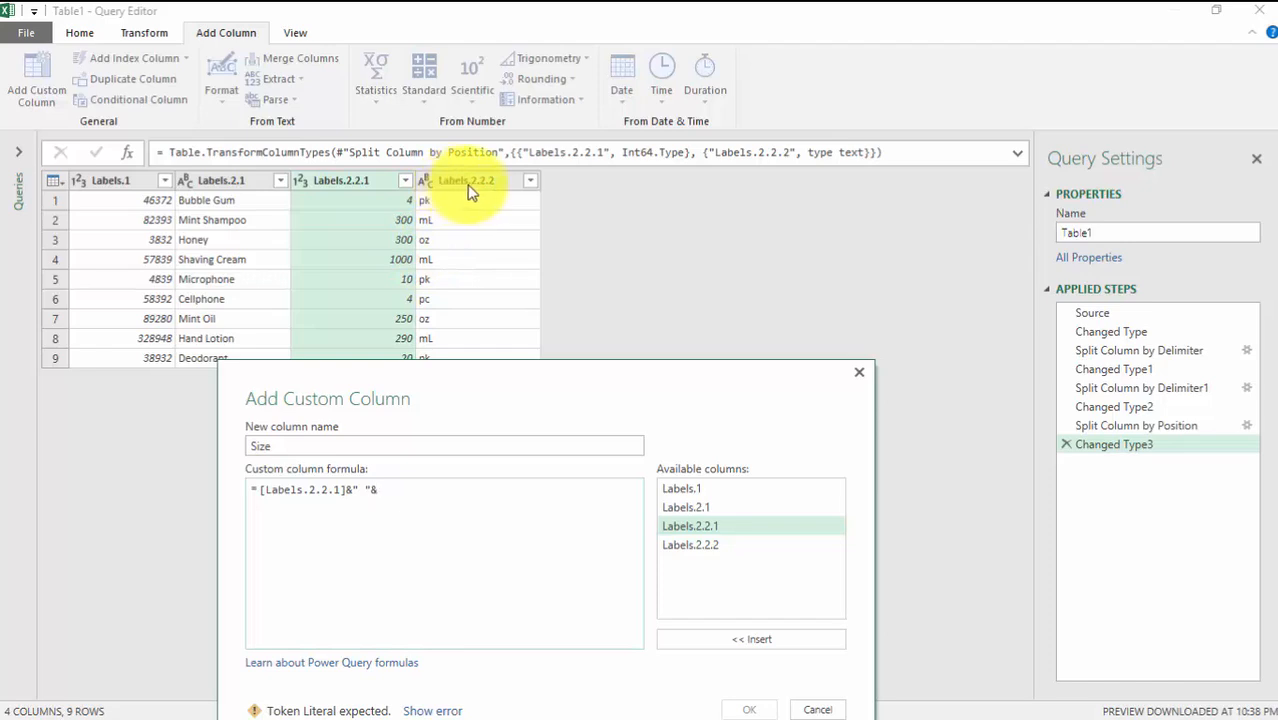
left_click(710, 545)
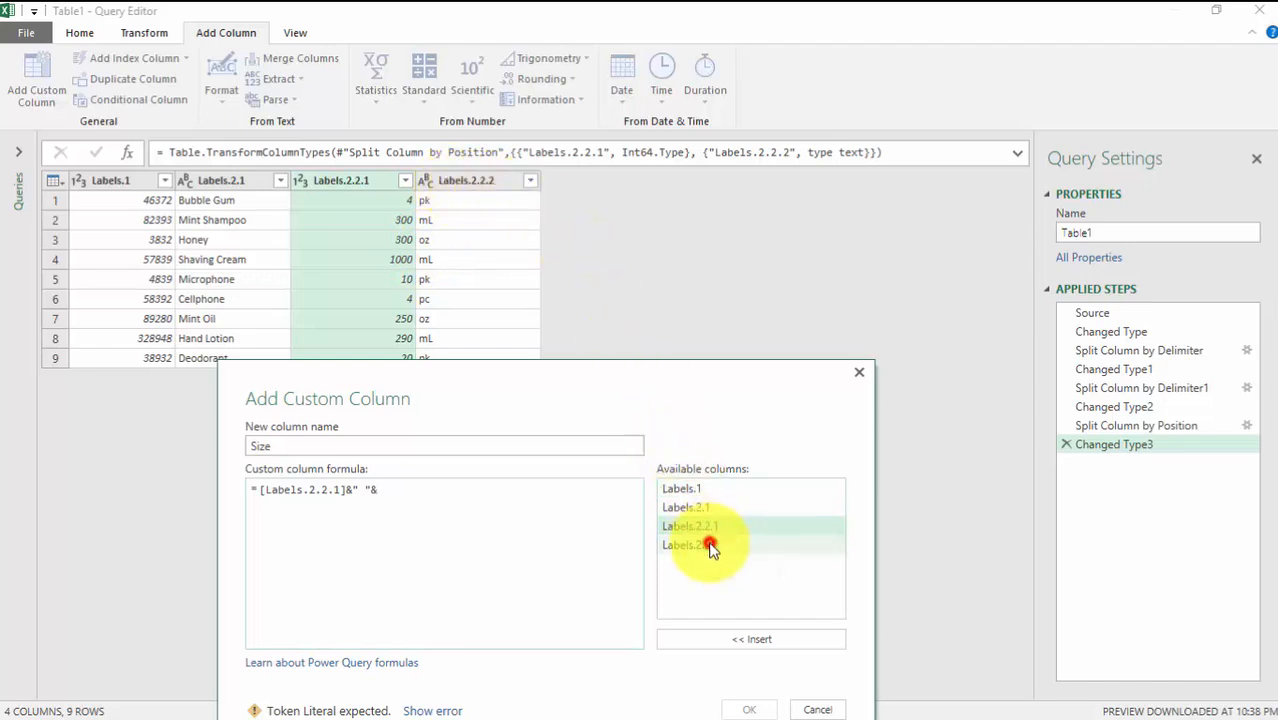
left_click(747, 637)
left_click_drag(667, 363, 697, 170)
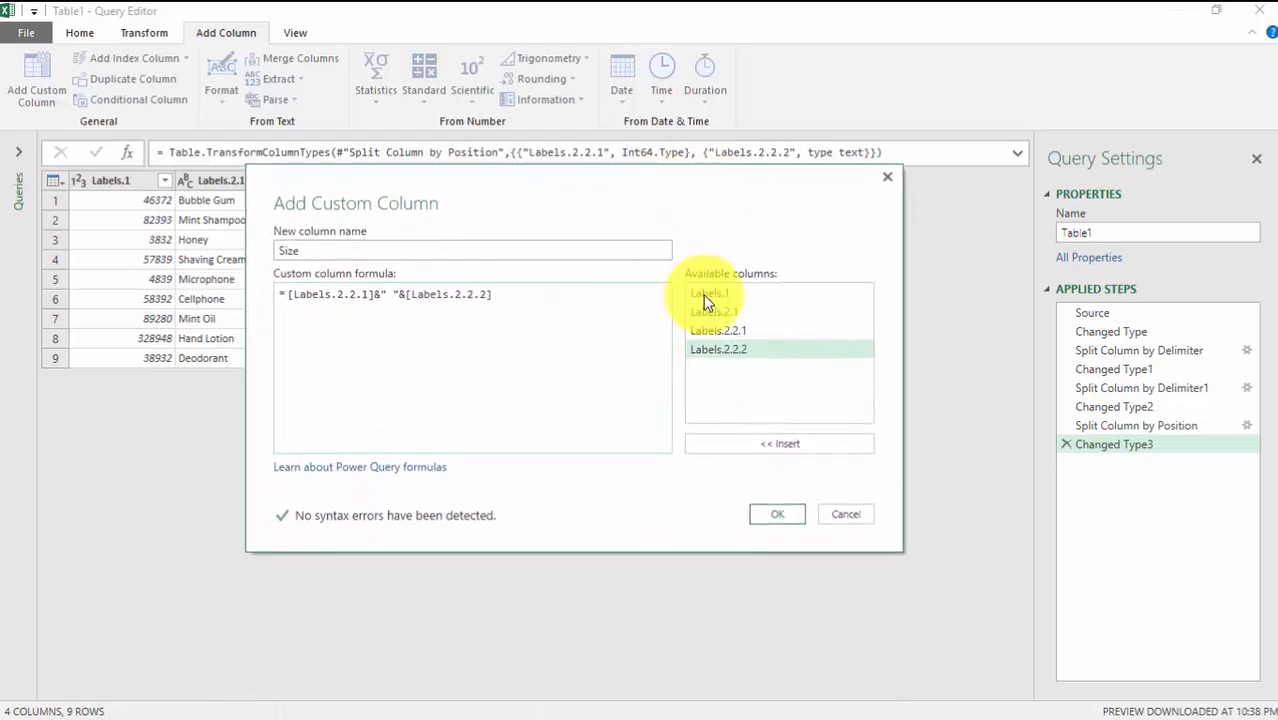
left_click(797, 515)
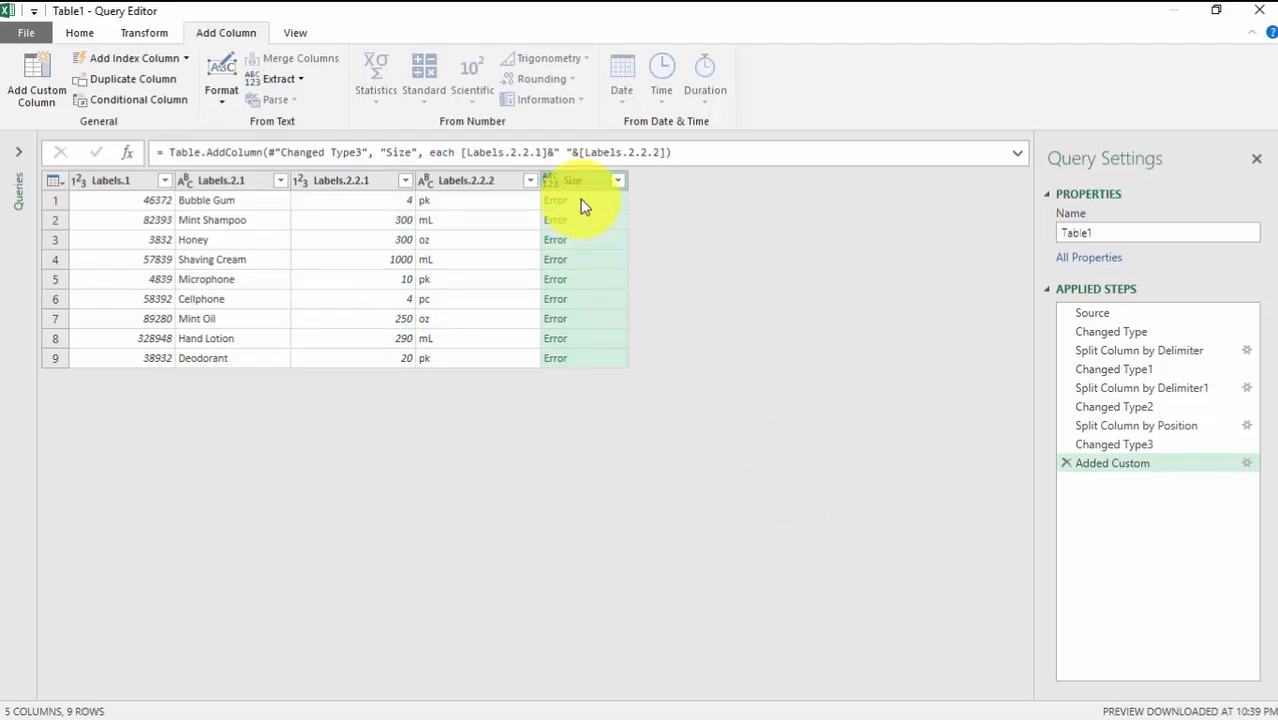
Examine the error details in the first row of the Size column and check the Labels.2.2.1 data type.
left_click(583, 203)
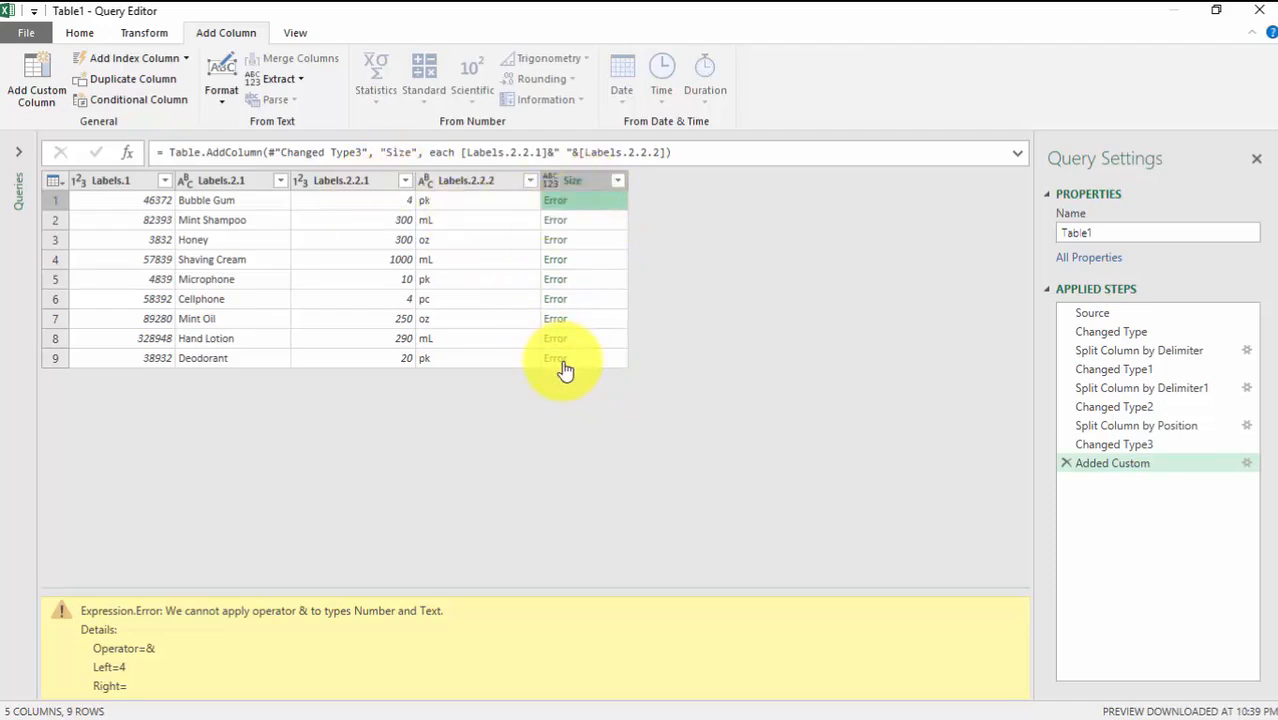
left_click(352, 181)
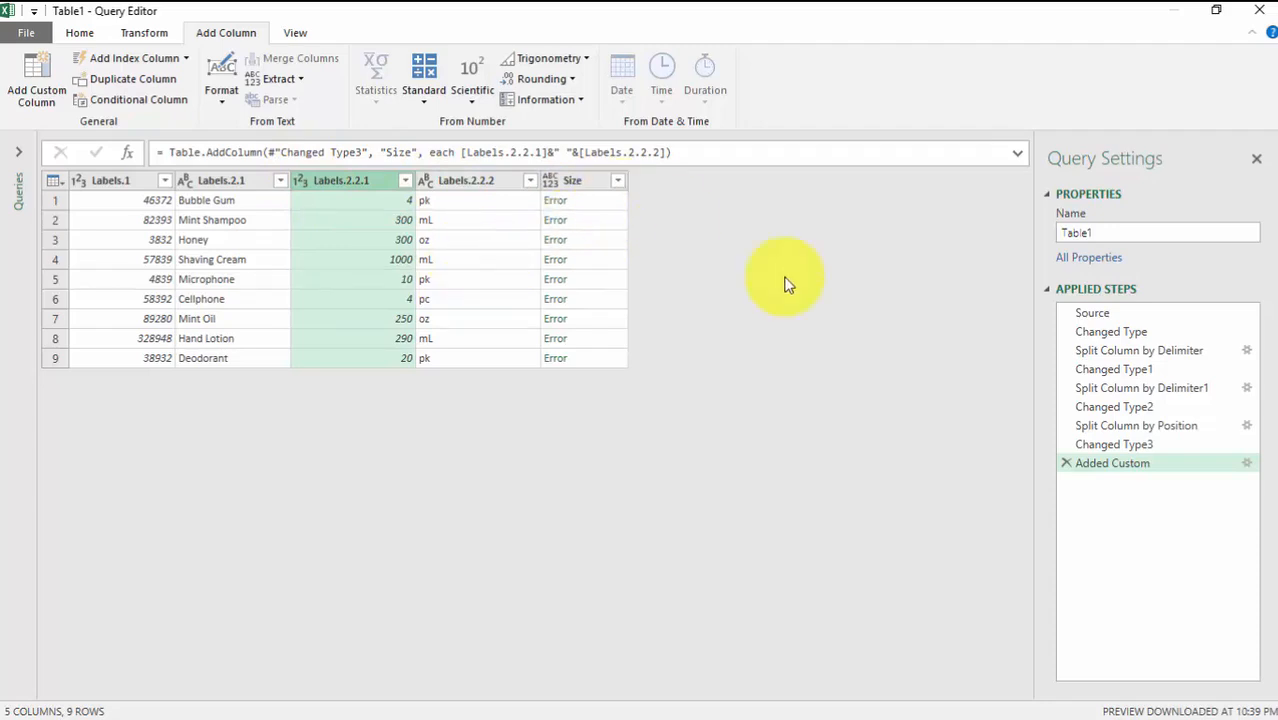
left_click_drag(1110, 466, 1120, 470)
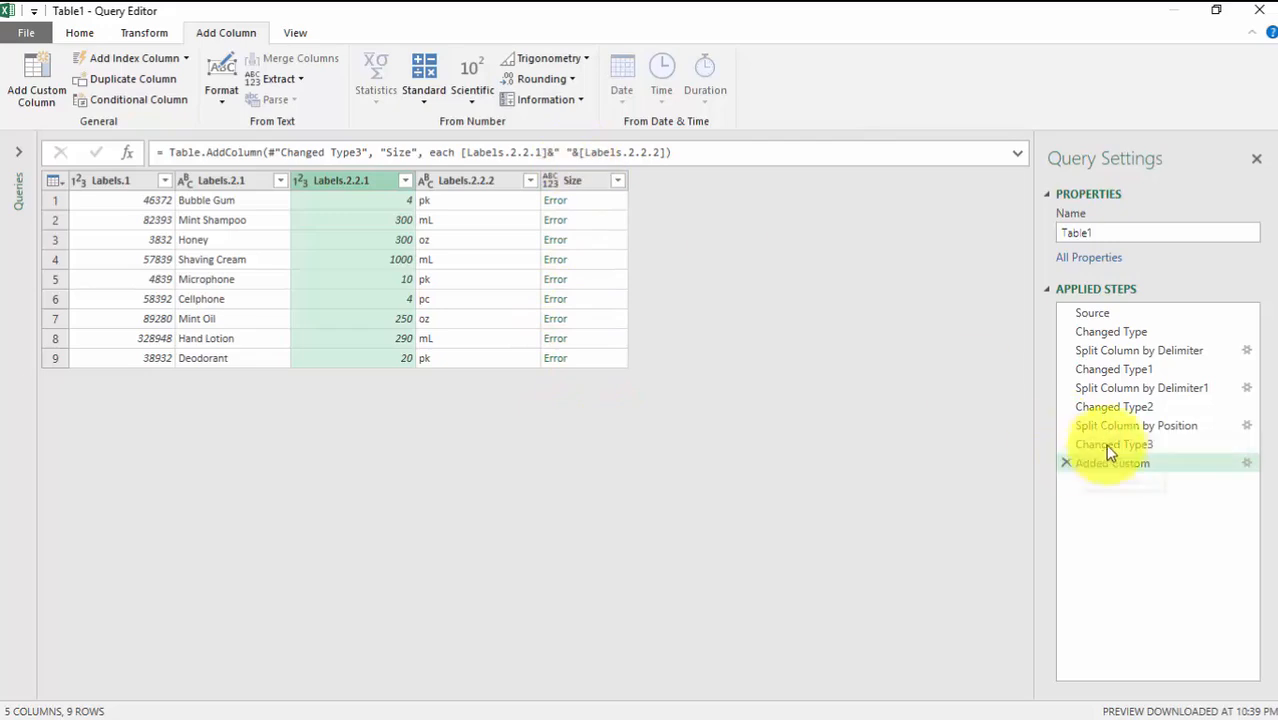
Change the Labels.2.2.1 column to Text at the Changed Type3 step, accept inserting the step, and return to the Added Custom step.
left_click(1144, 443)
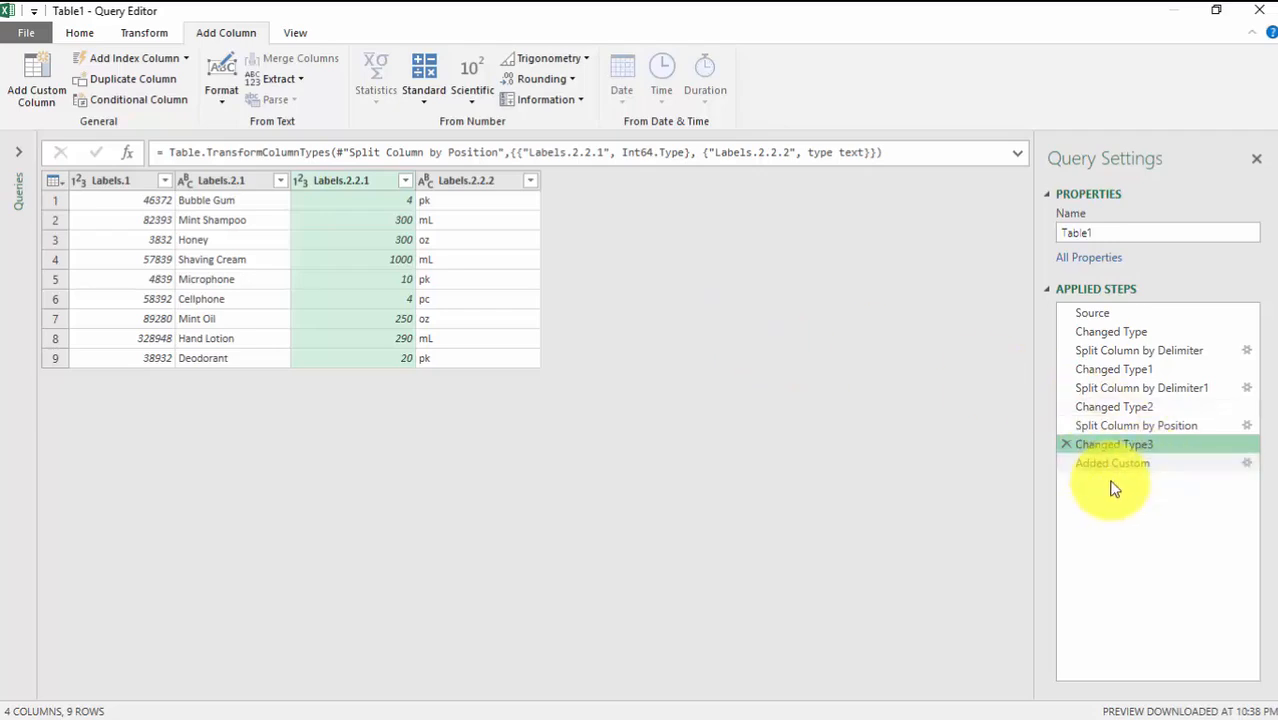
left_click(301, 181)
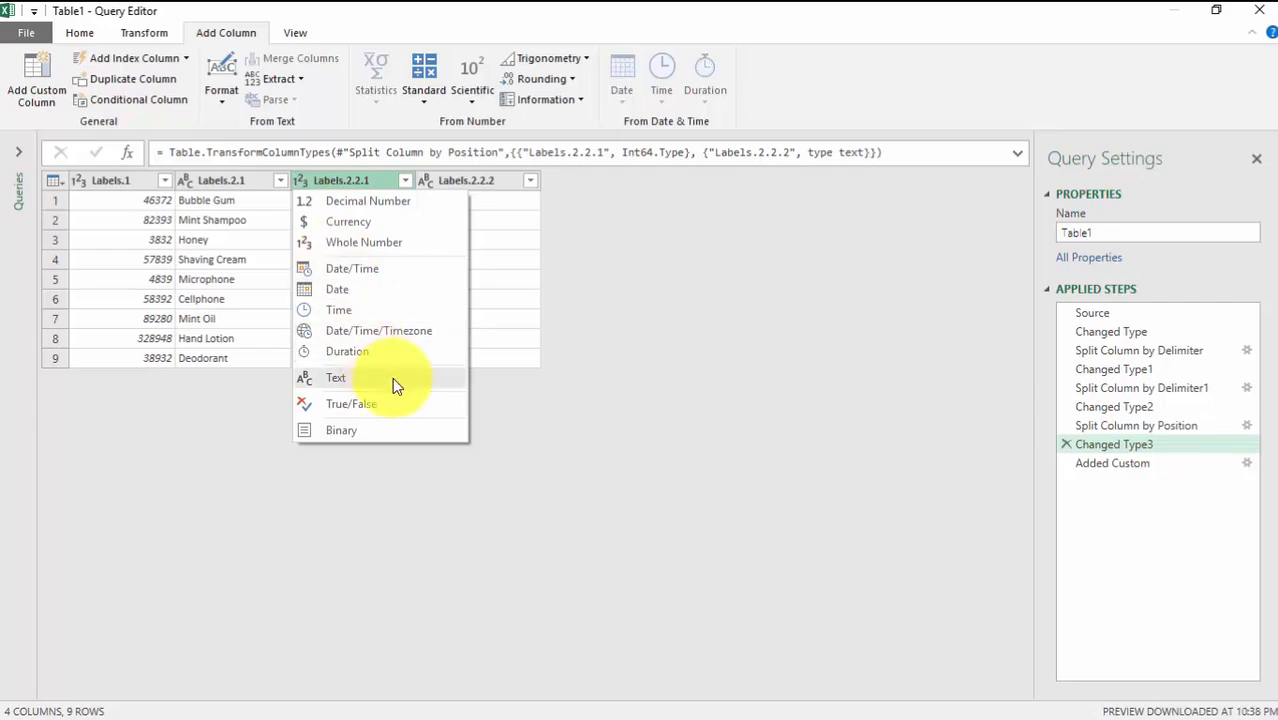
left_click(392, 377)
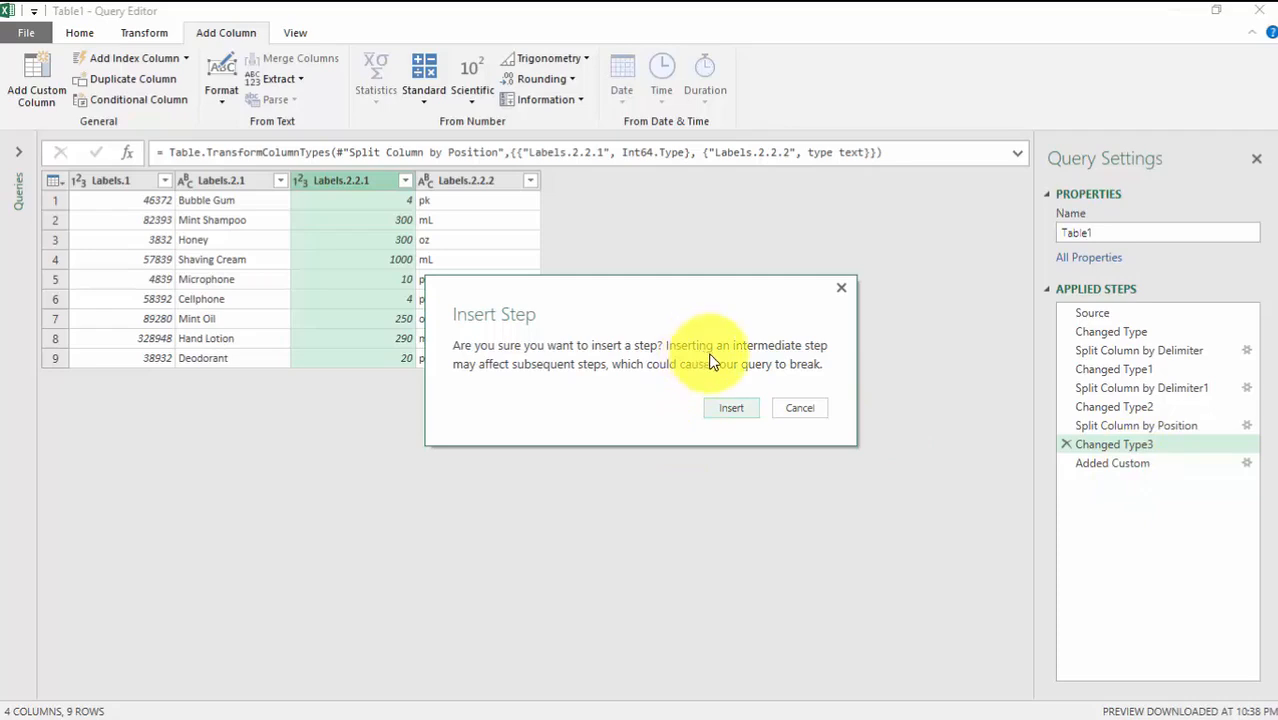
left_click(738, 413)
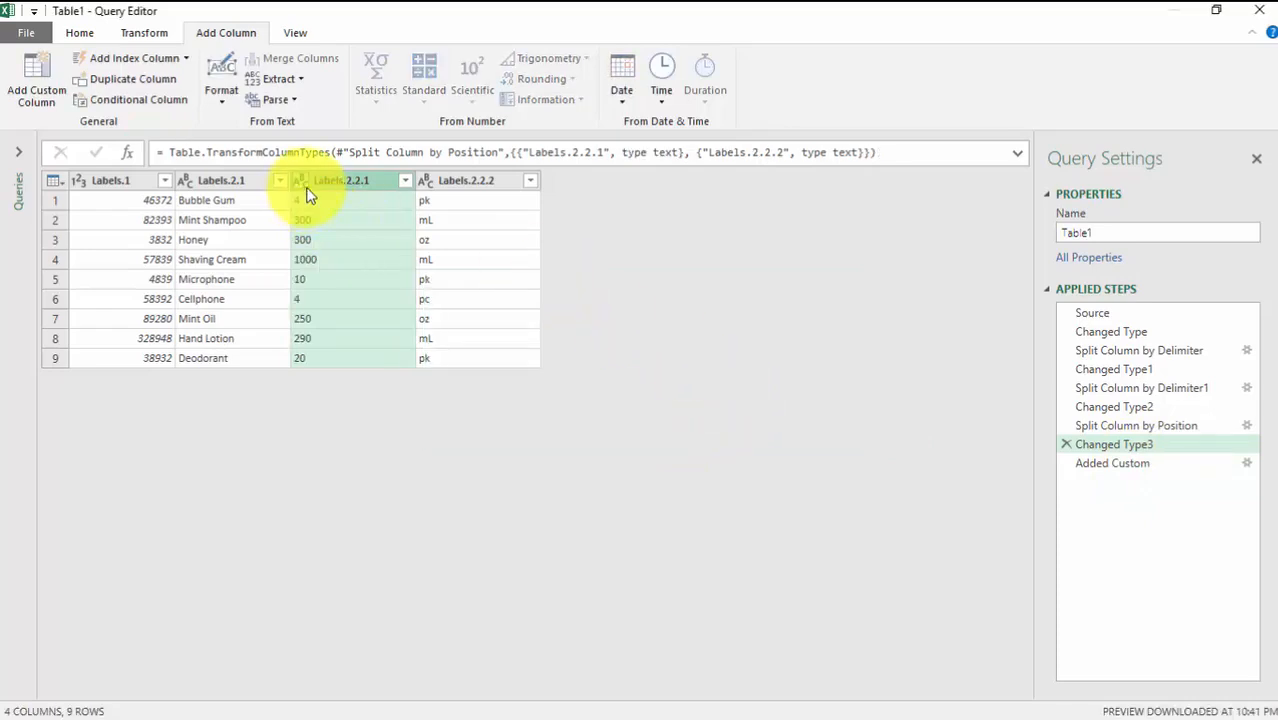
left_click(1143, 465)
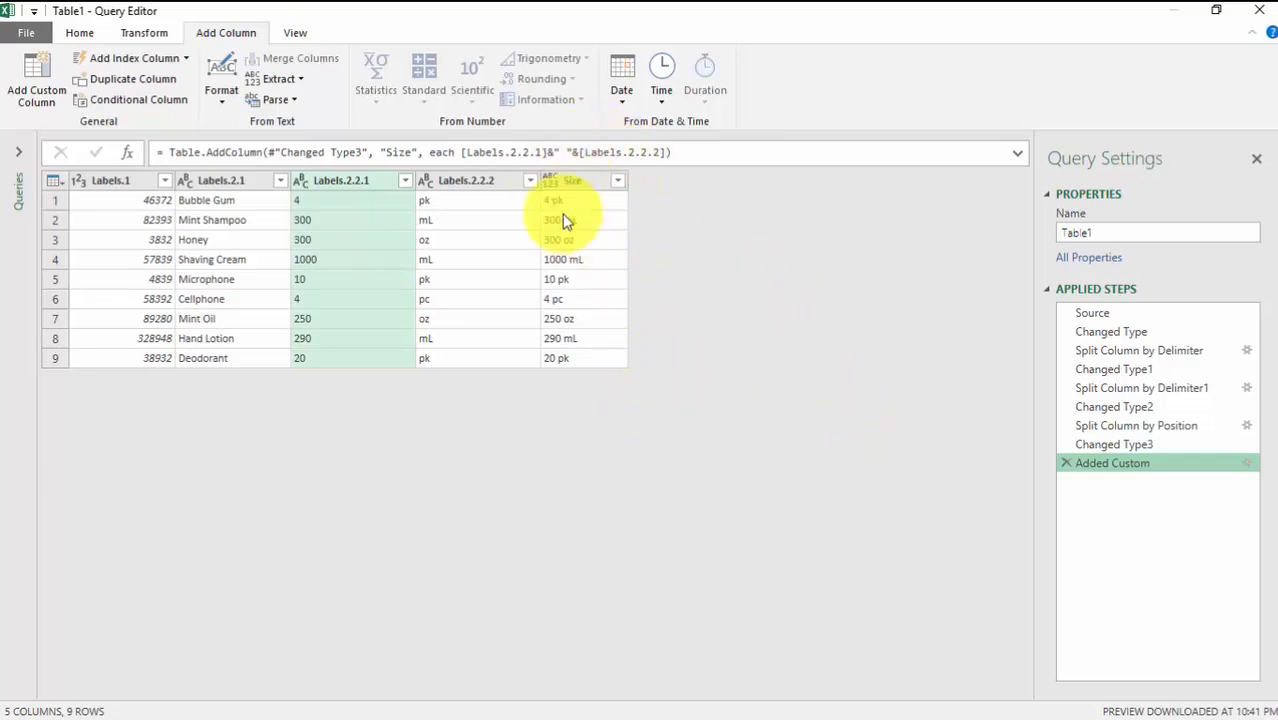
Review the Size column's formula and the settings of the second delimiter split, leaving both unchanged, and return to the Added Custom step.
left_click(570, 181)
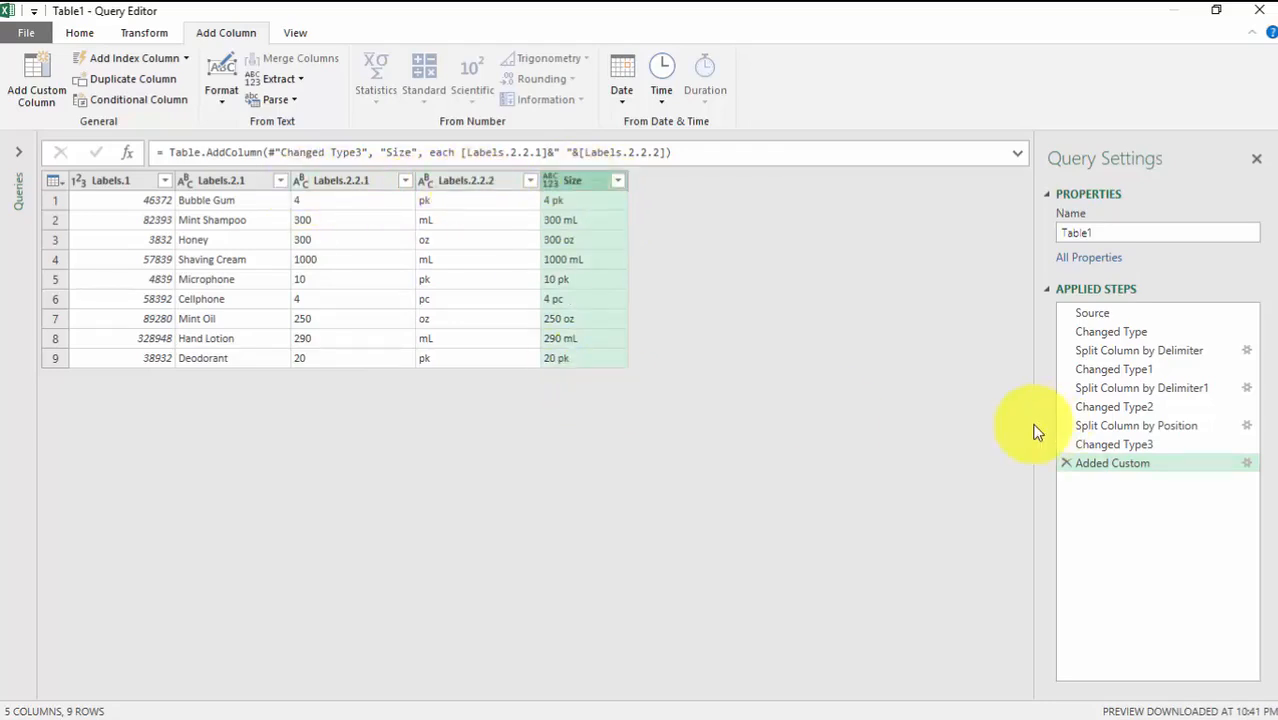
left_click(1245, 467)
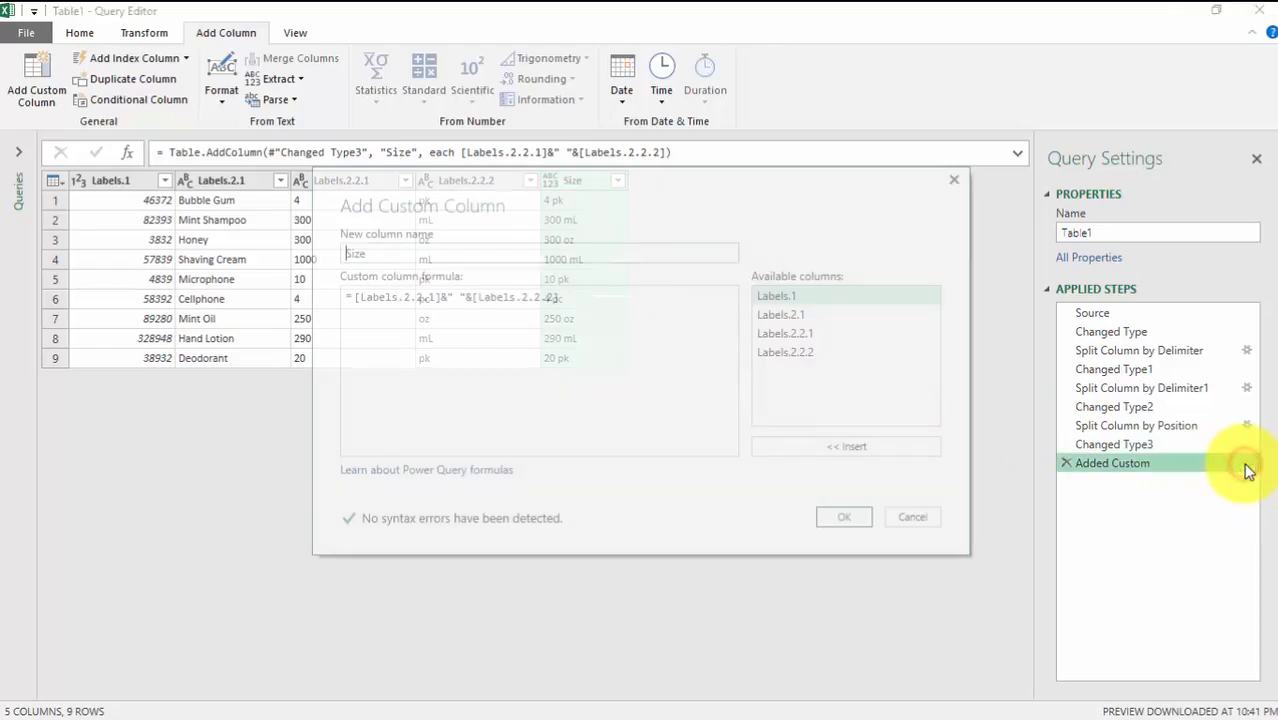
left_click(593, 315)
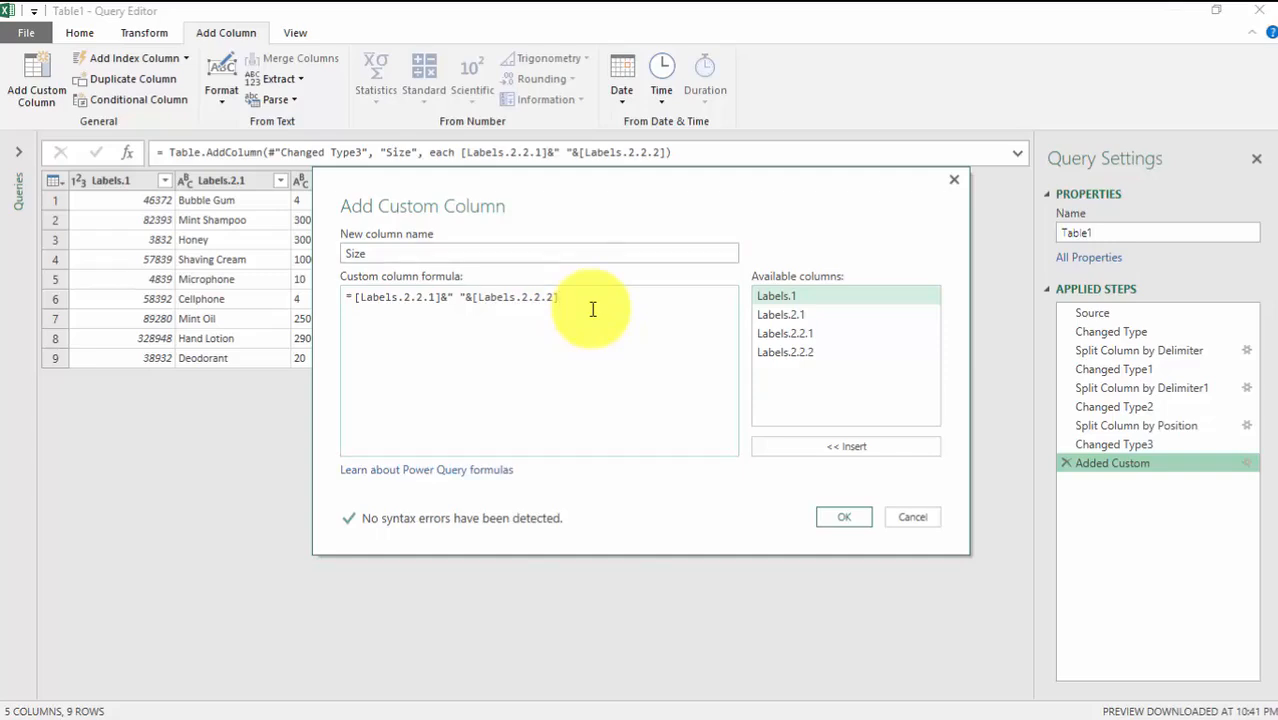
left_click(919, 518)
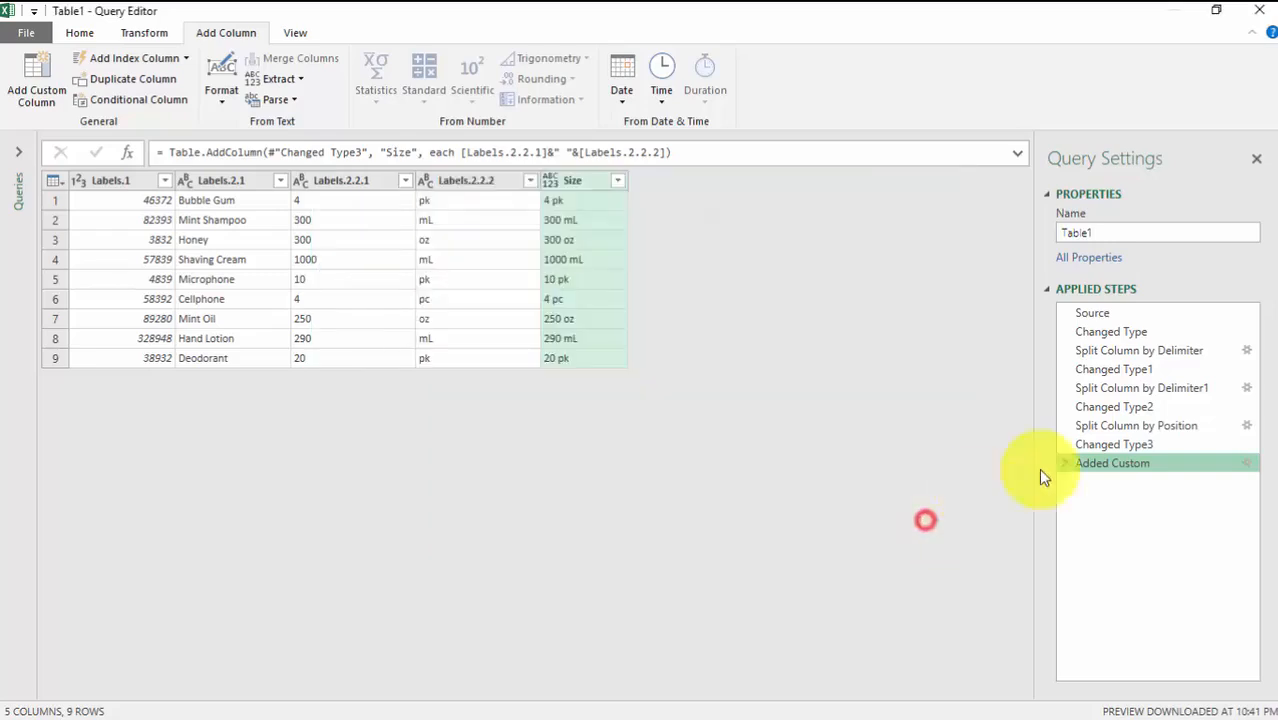
left_click(1135, 449)
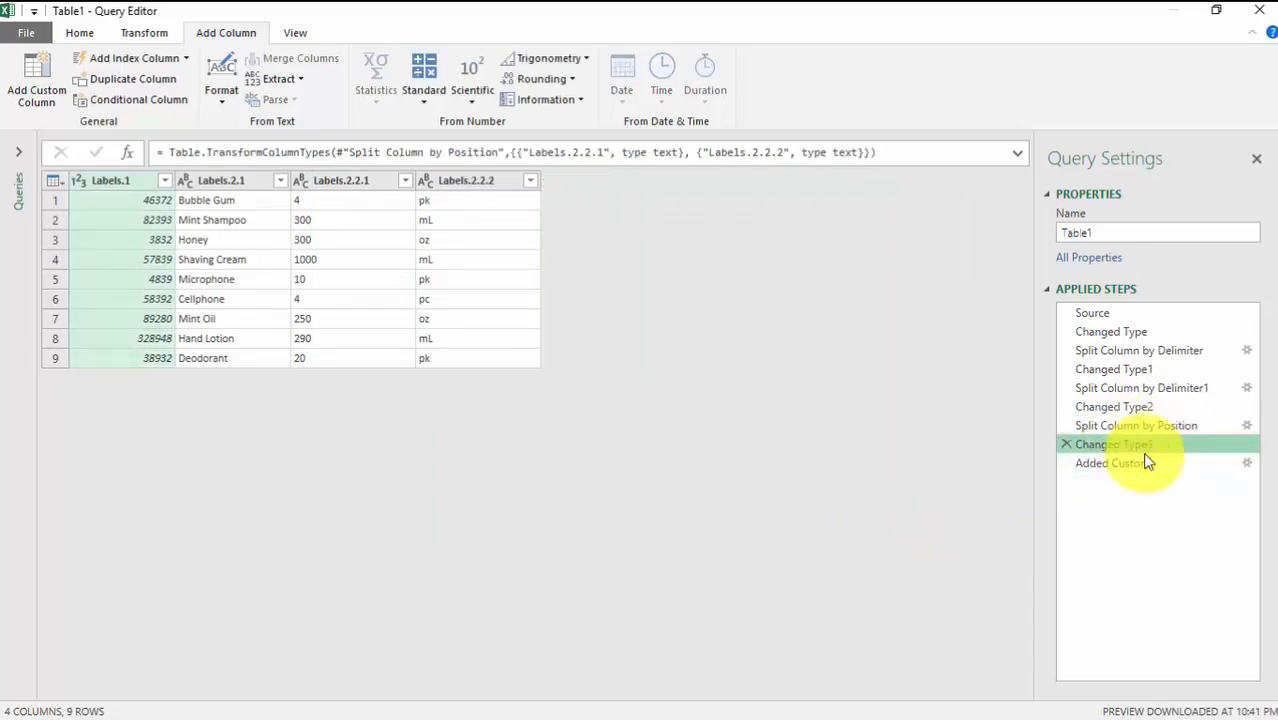
left_click(1139, 469)
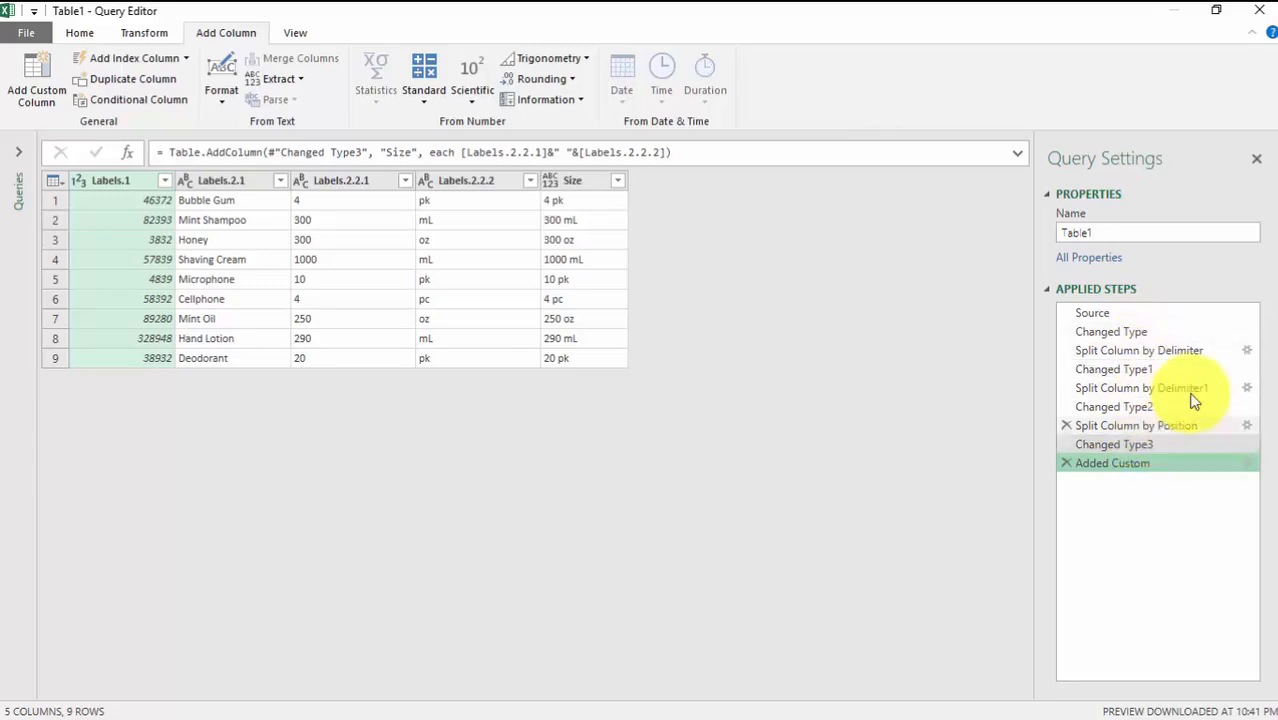
left_click(1247, 389)
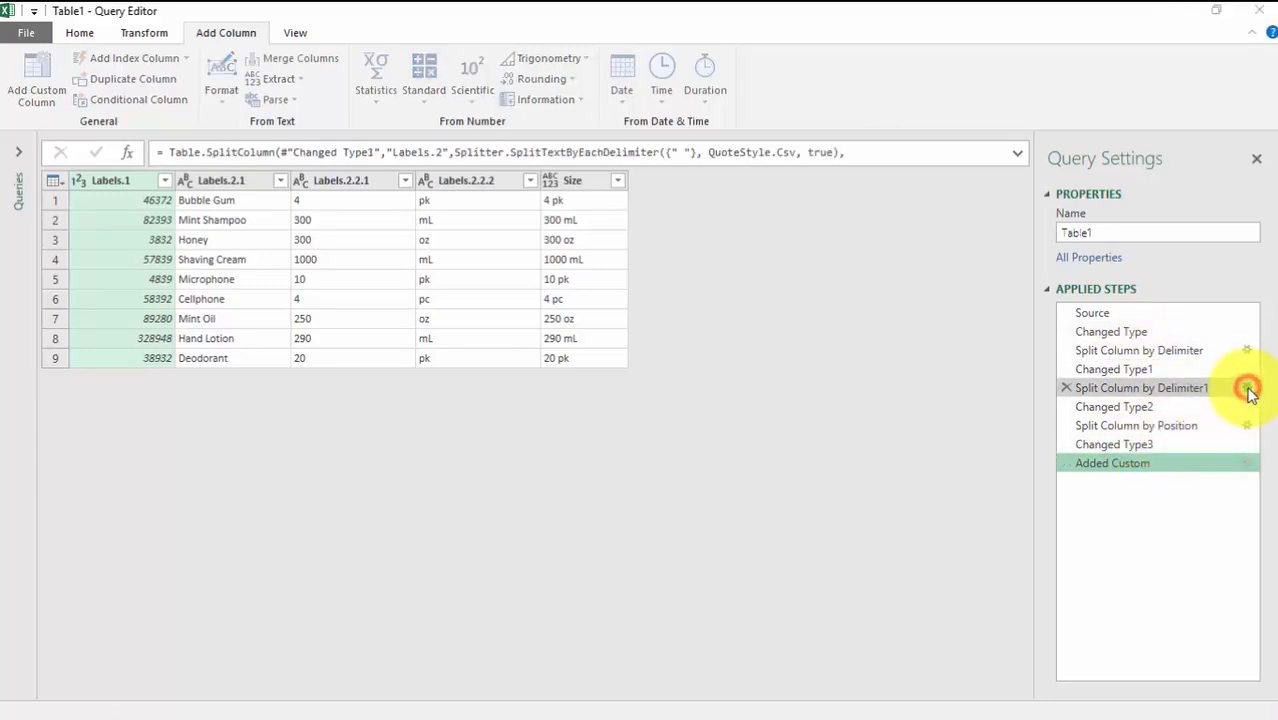
left_click(910, 478)
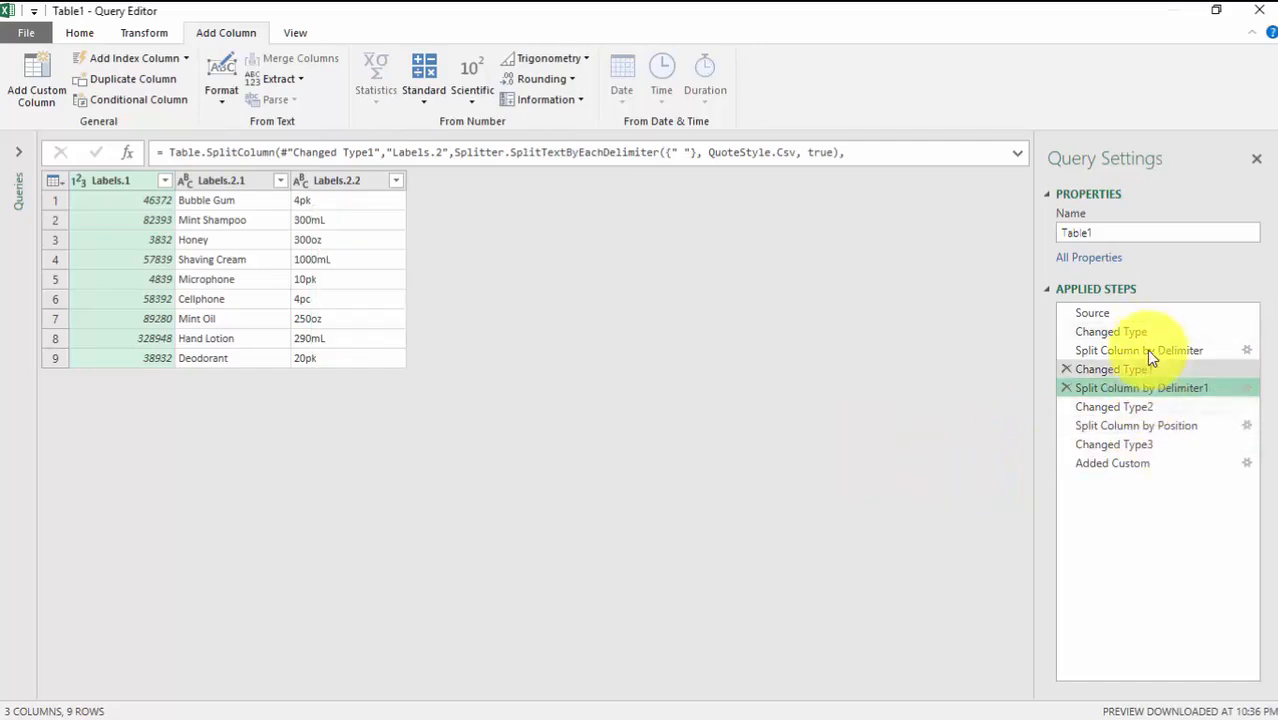
left_click(1146, 467)
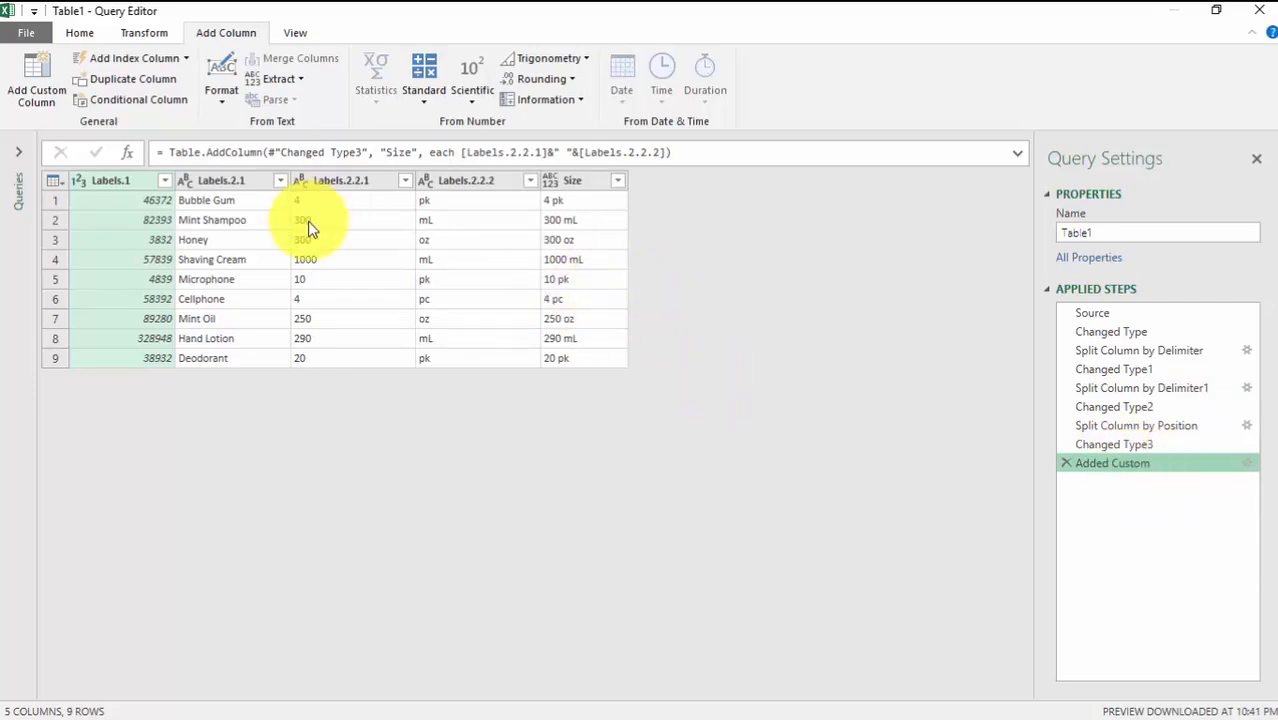
Remove the Labels.2.2.1 and Labels.2.2.2 columns together.
left_click(79, 33)
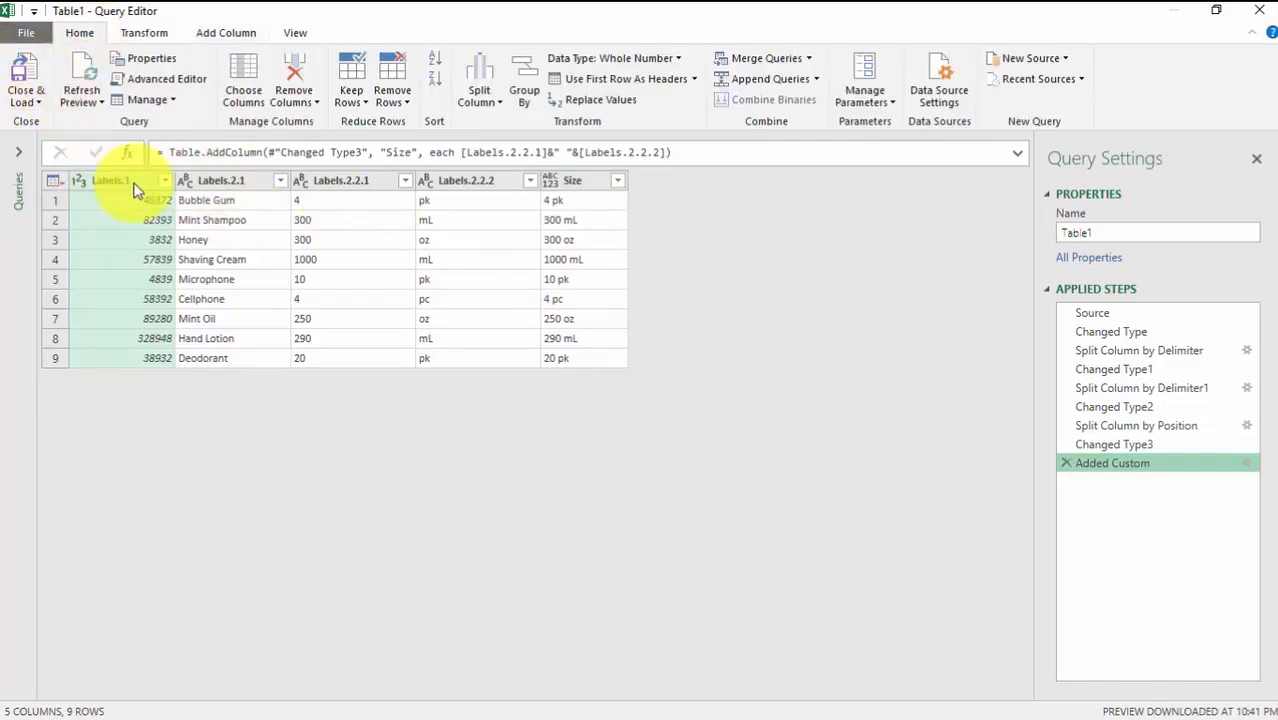
left_click(358, 180)
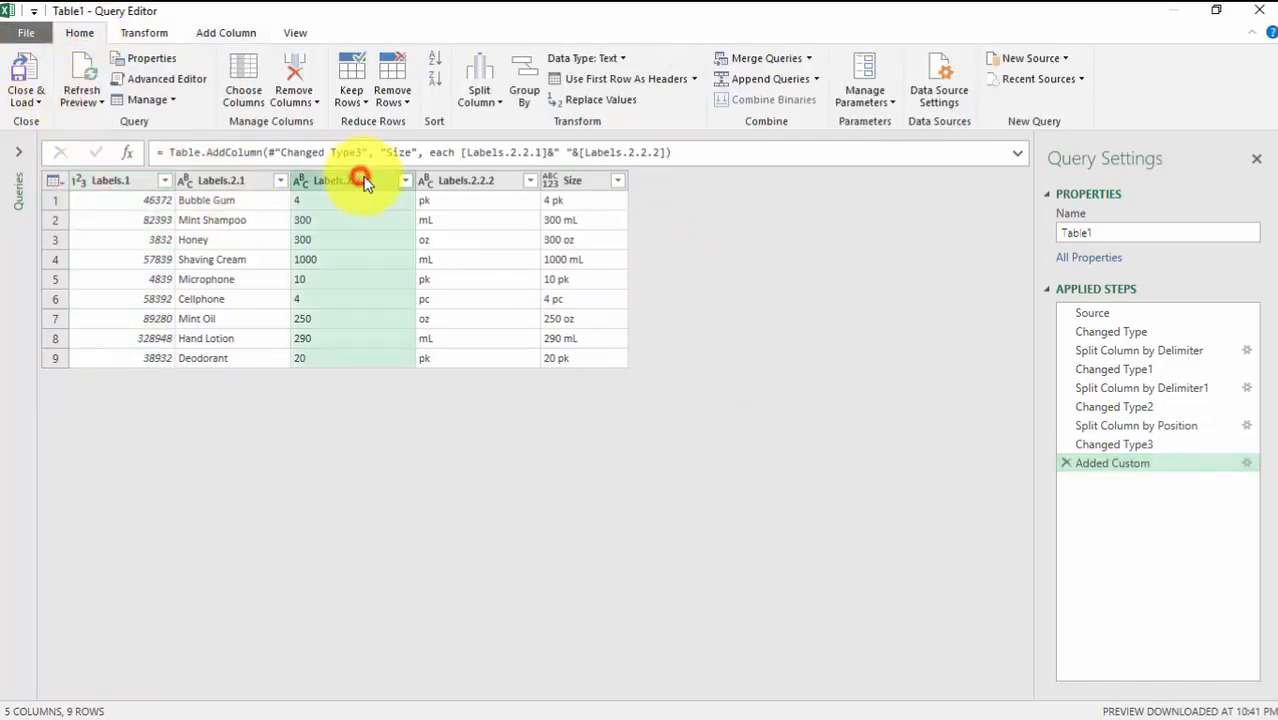
left_click(486, 186, "ctrl")
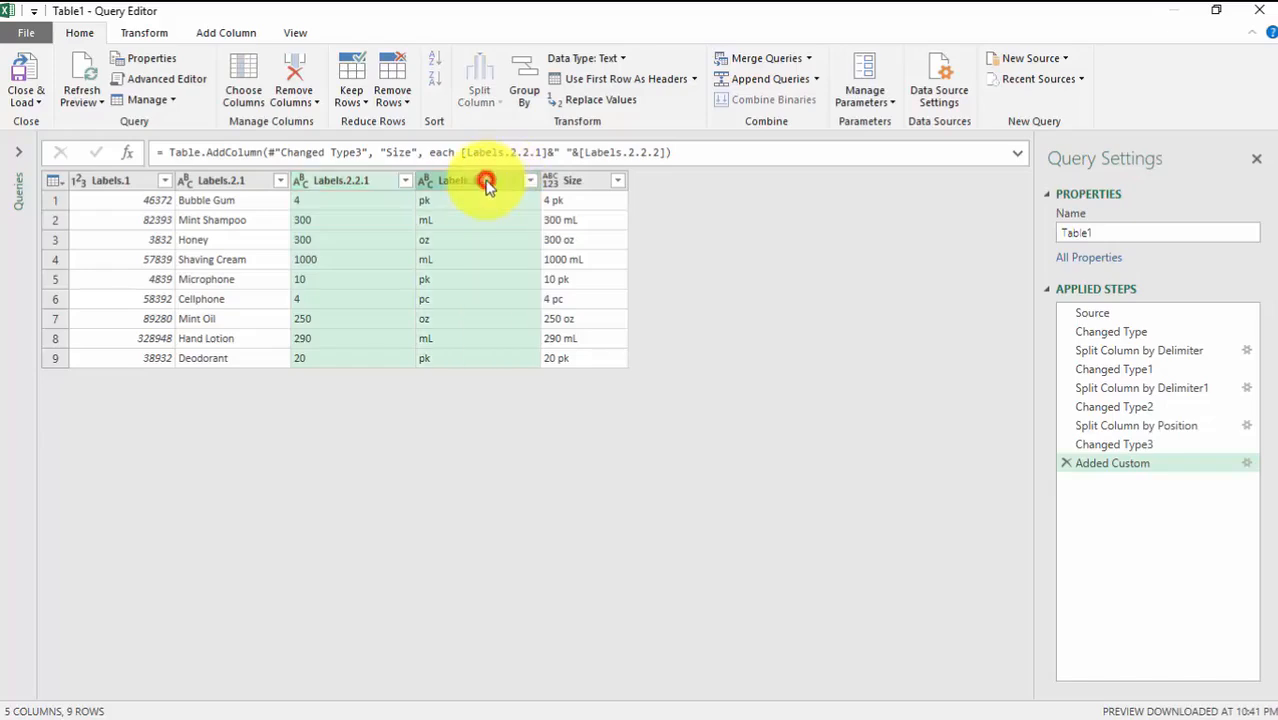
right_click(468, 180)
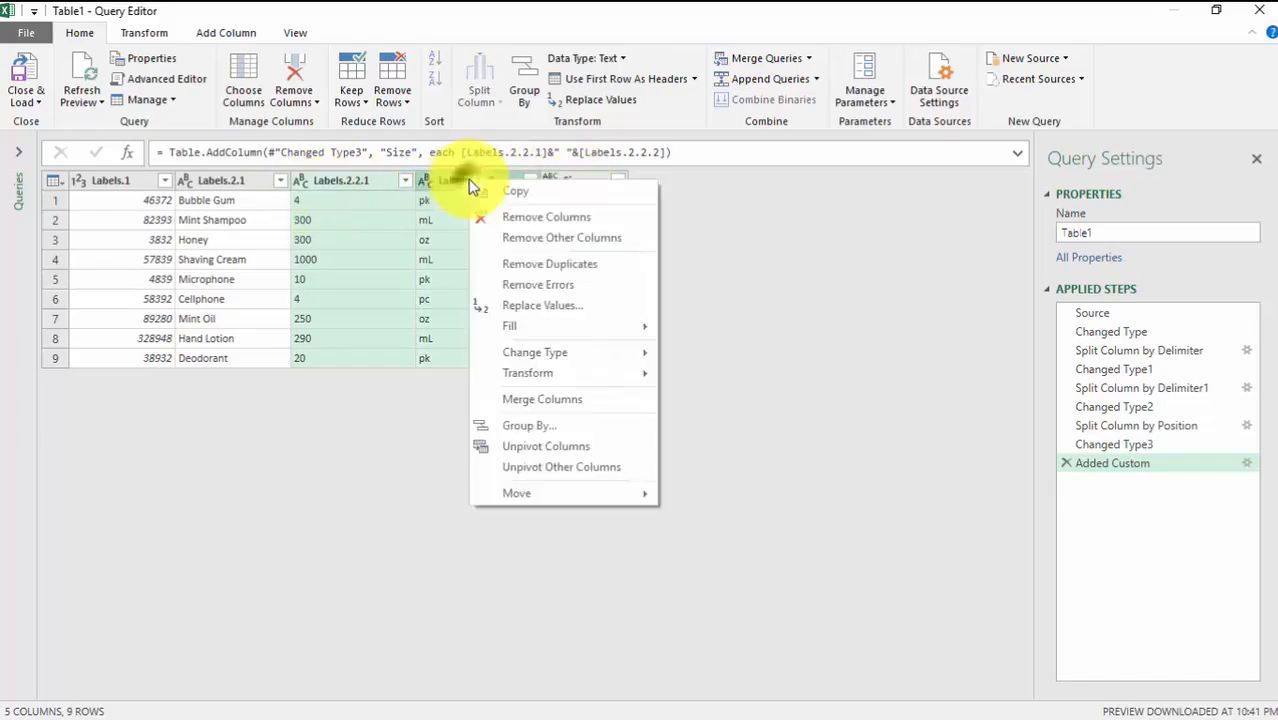
left_click(530, 217)
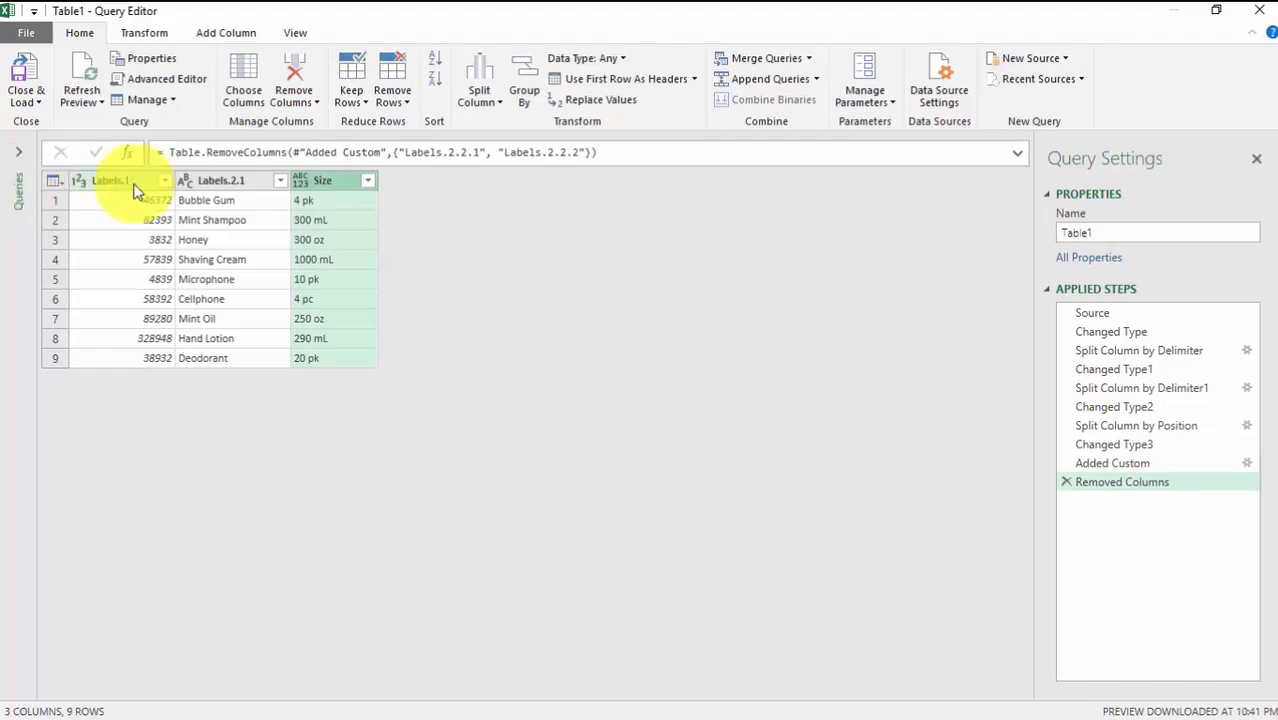
Rename the Labels.1 column as Code.
double_click(138, 182)
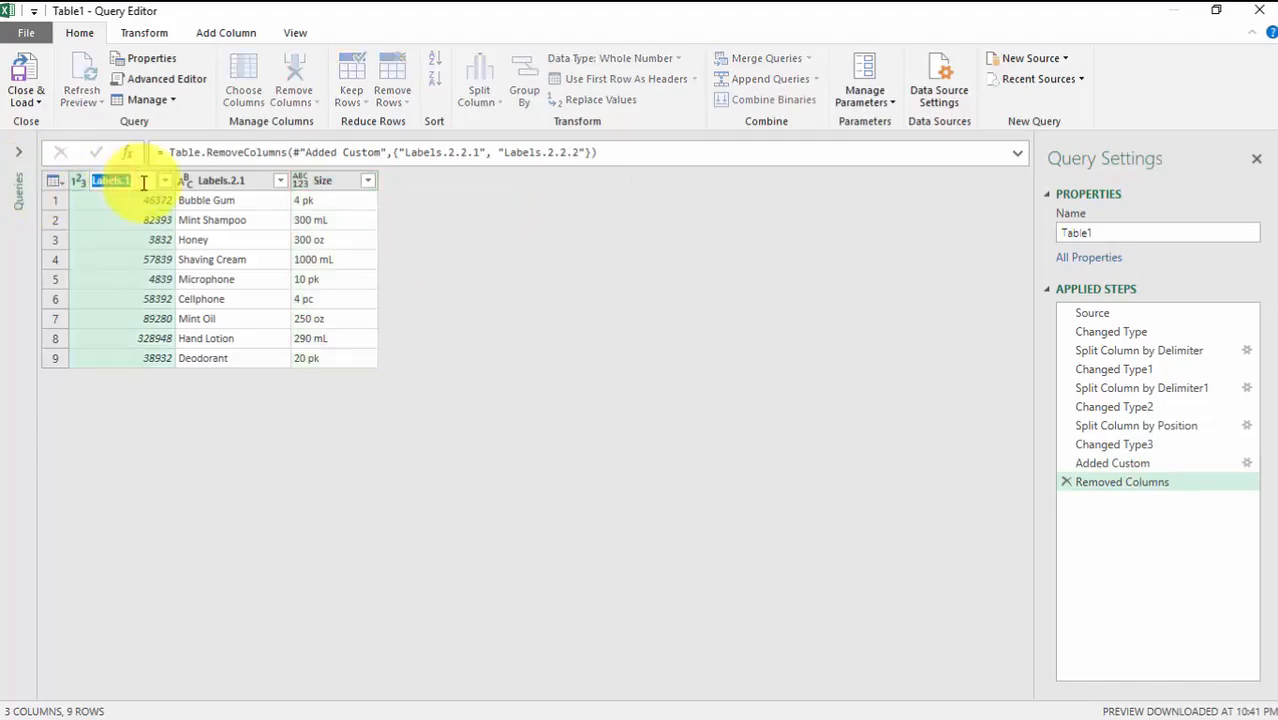
type("Code")
double_click(214, 180)
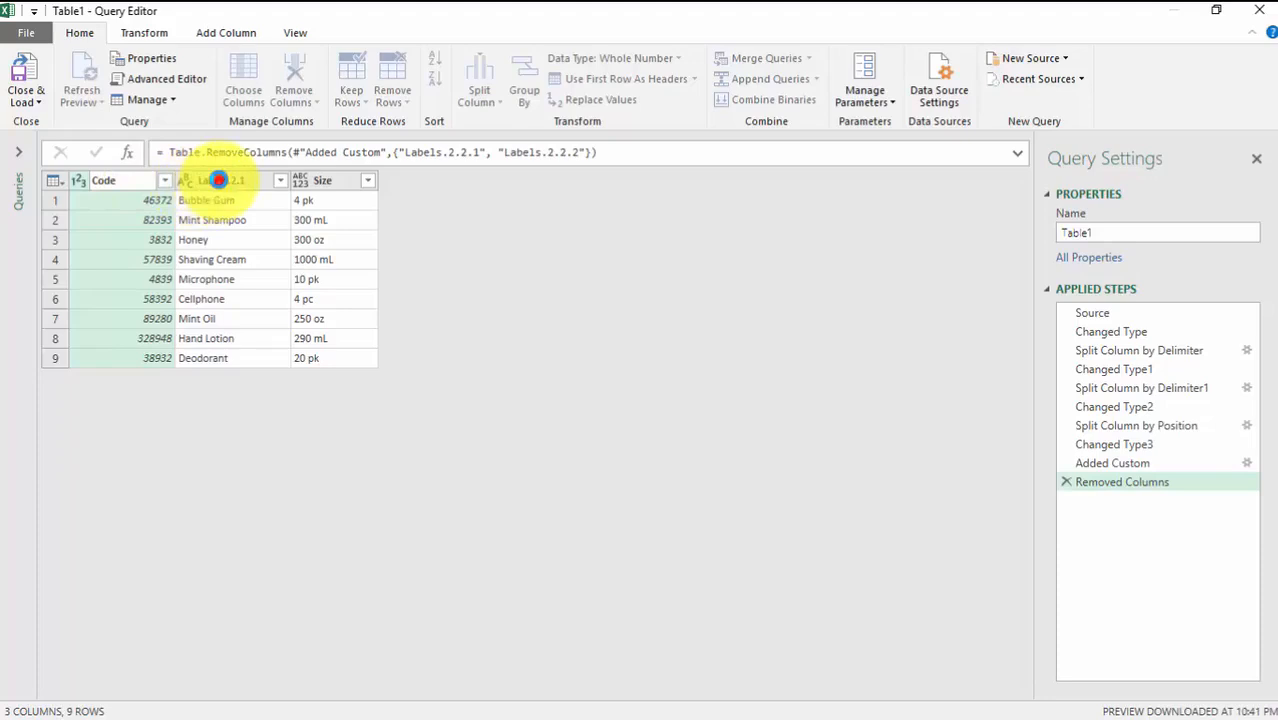
key("BackSpace")
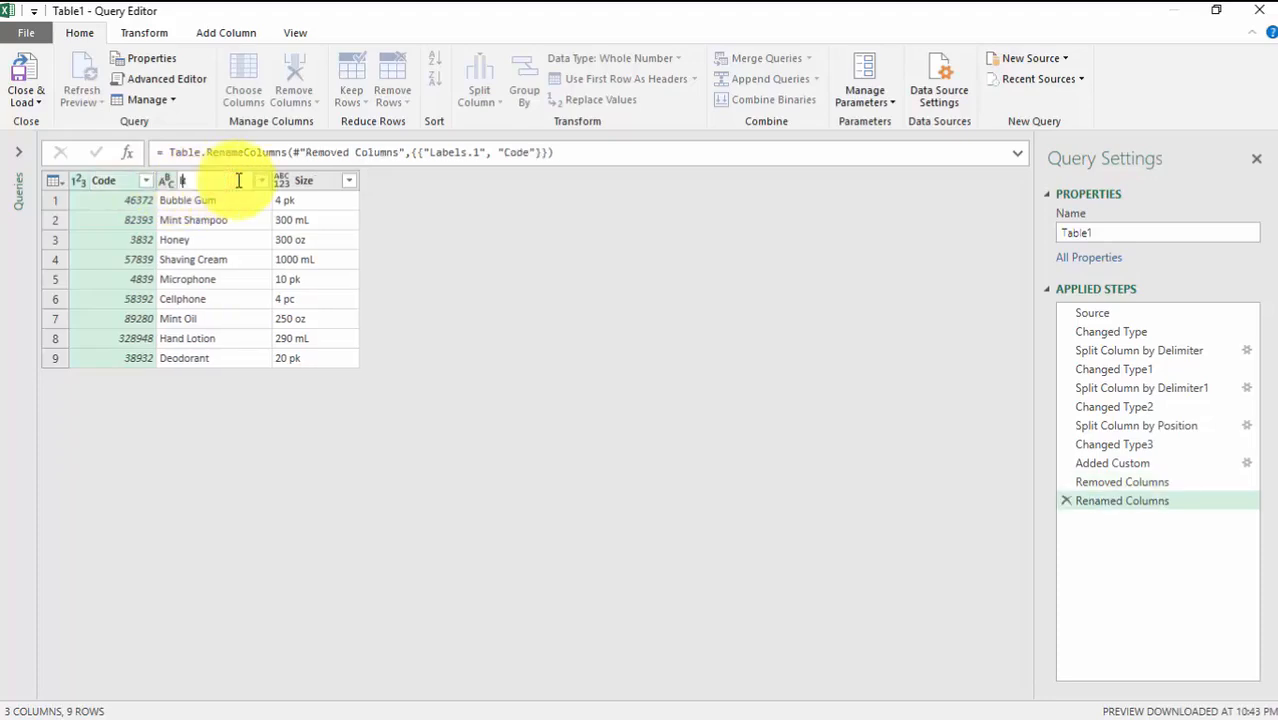
left_click(462, 312)
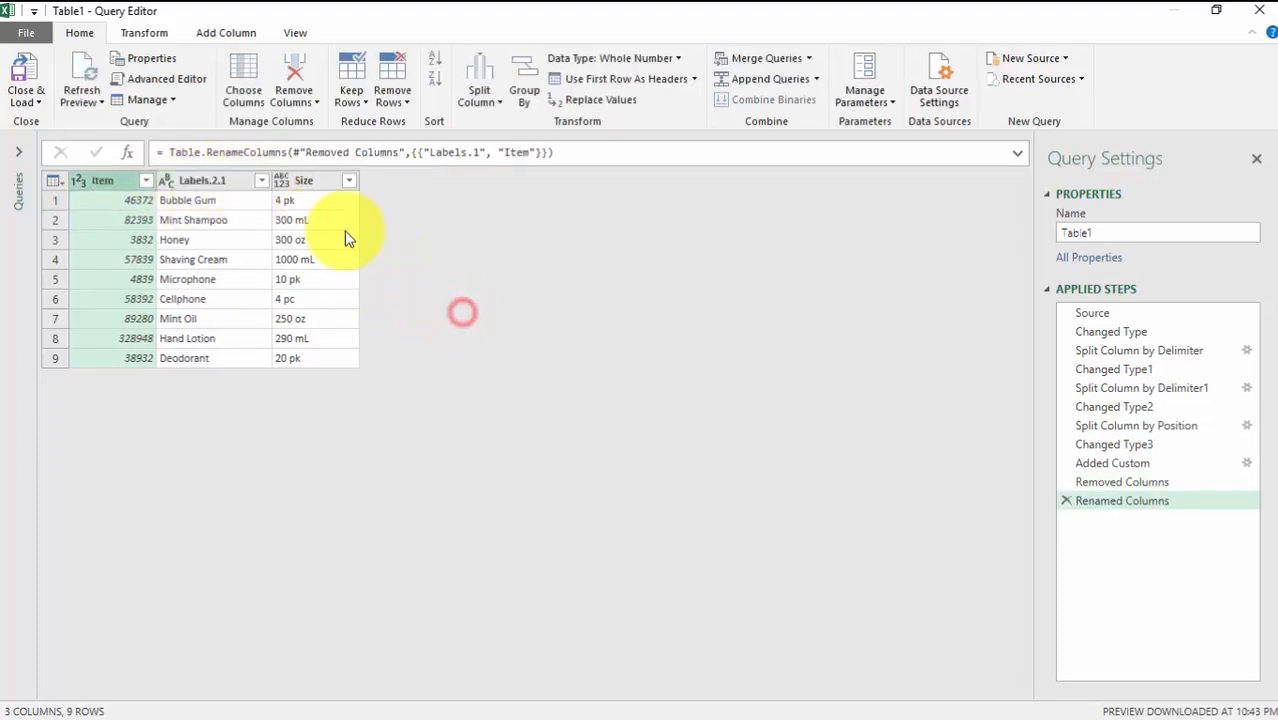
double_click(133, 184)
type("Co")
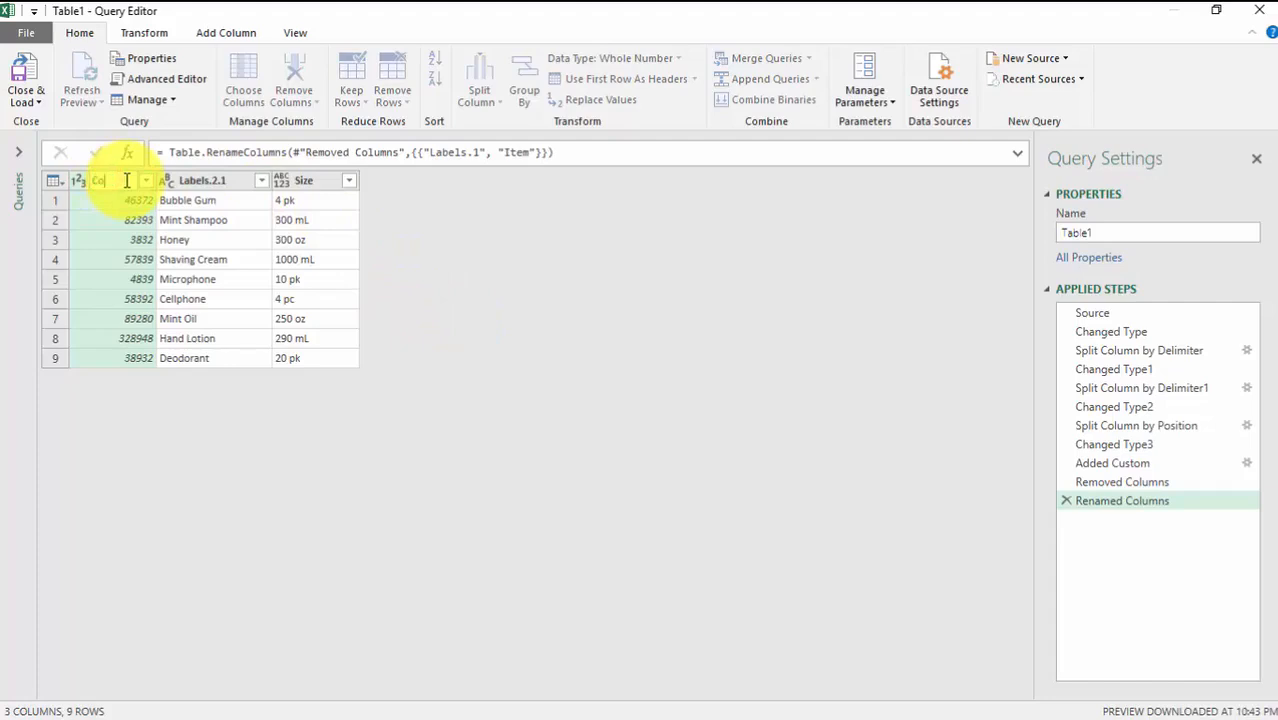
type("de")
left_click(505, 285)
Rename the Labels.2.1 column as Item, and close the query editor, loading the result into the workbook.
left_click(208, 181)
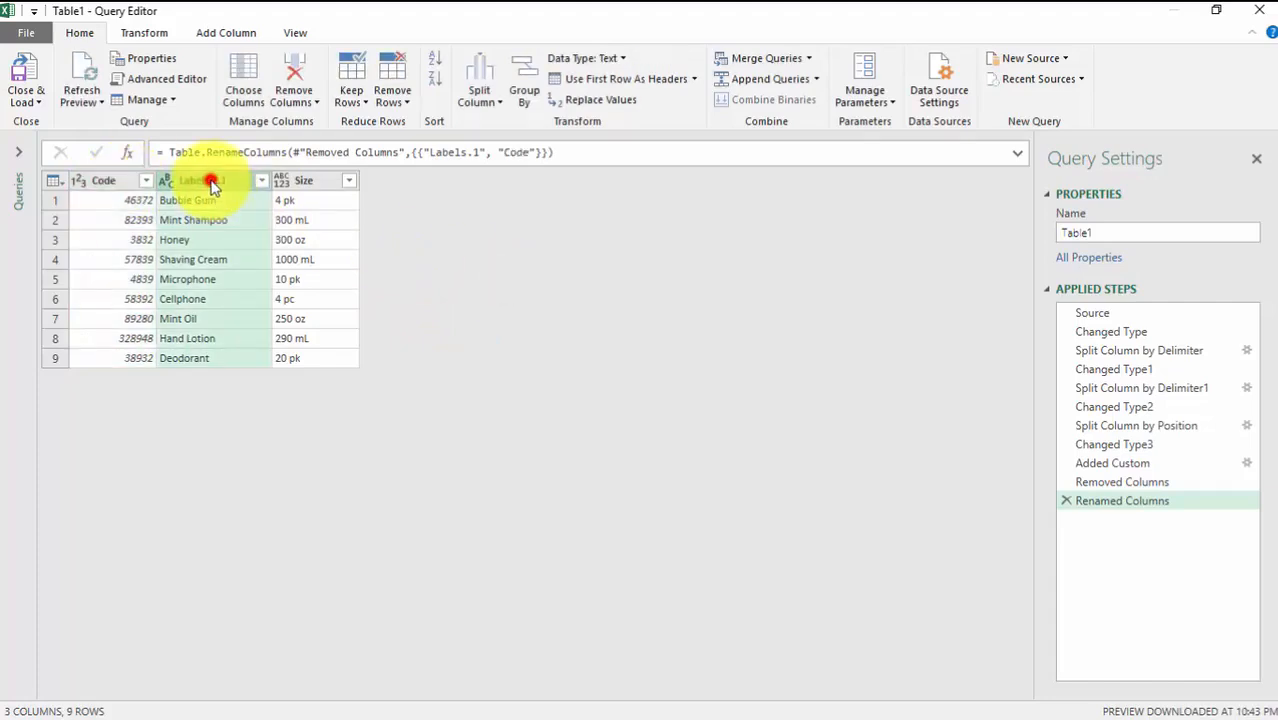
key("BackSpace")
left_click(502, 277)
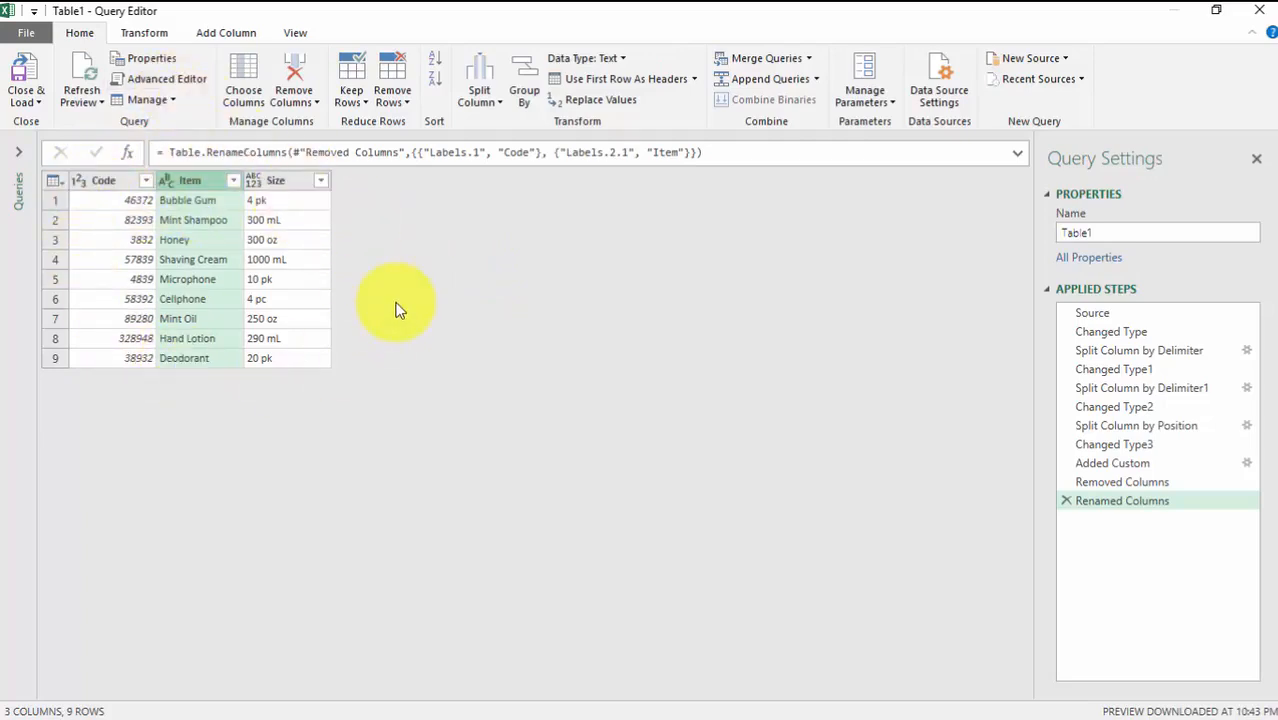
left_click(30, 78)
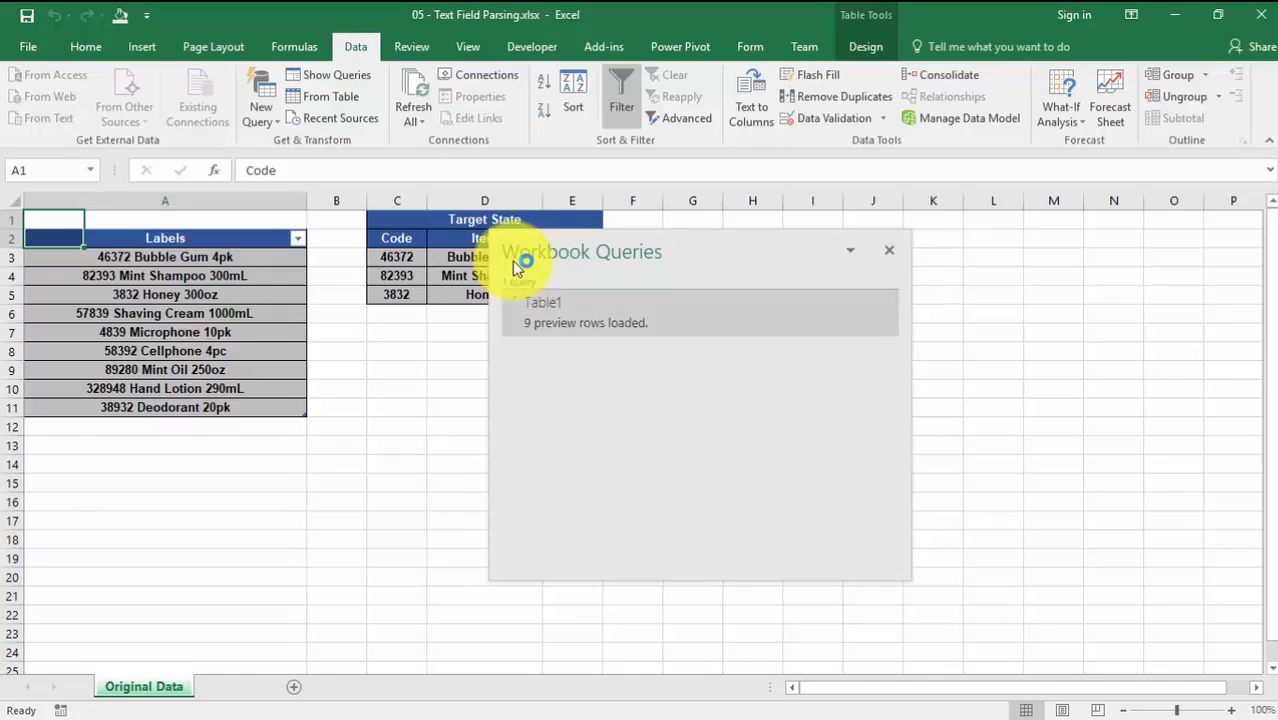